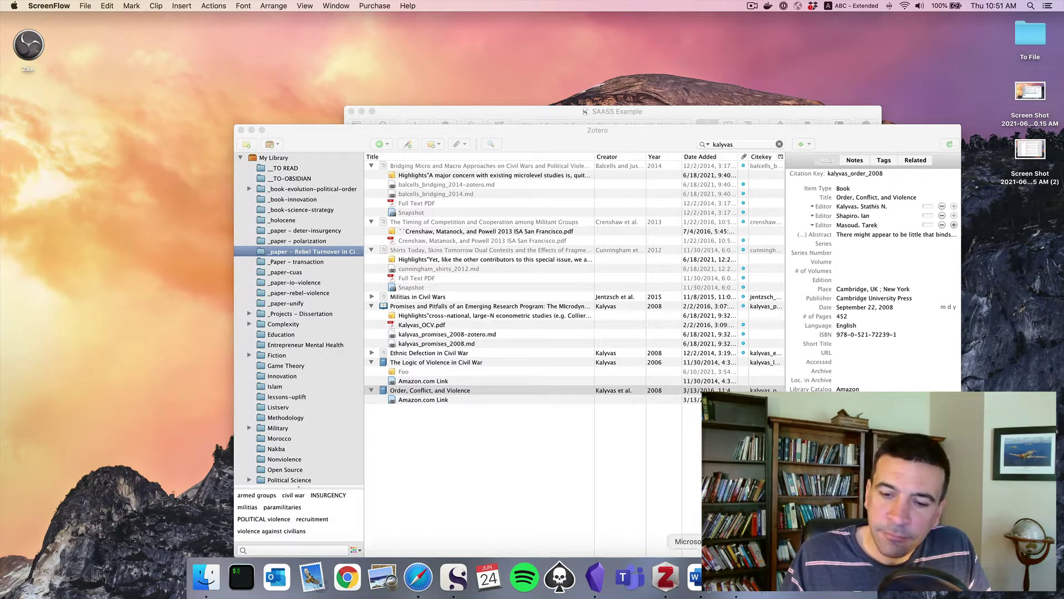
Type 'Kalyvas says this.' and add a manual footnote reading Kalyvas, 2008, "...", p. 32.
left_click(694, 576)
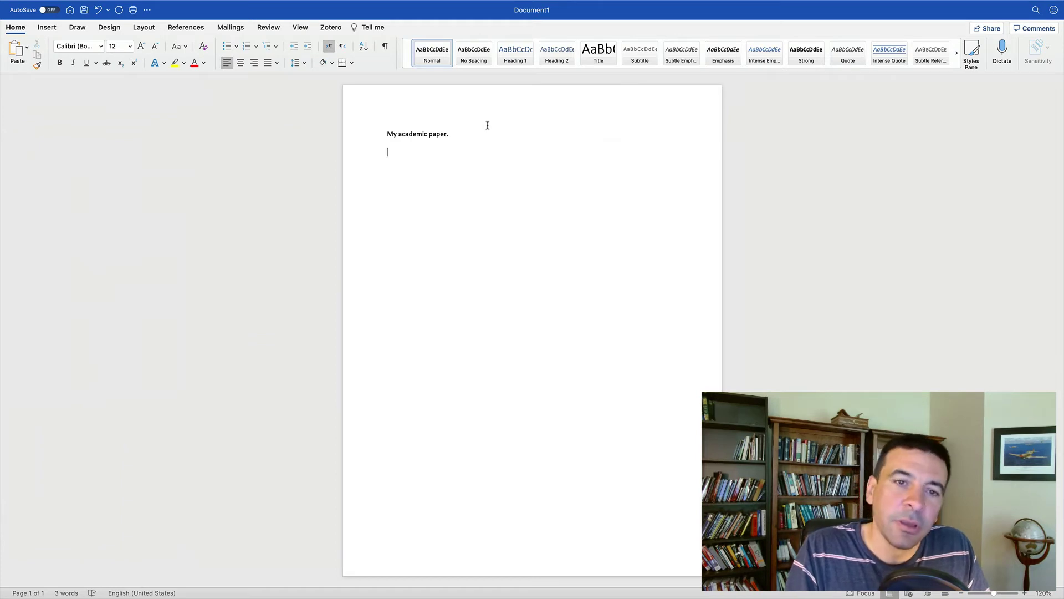
type("Kalyva")
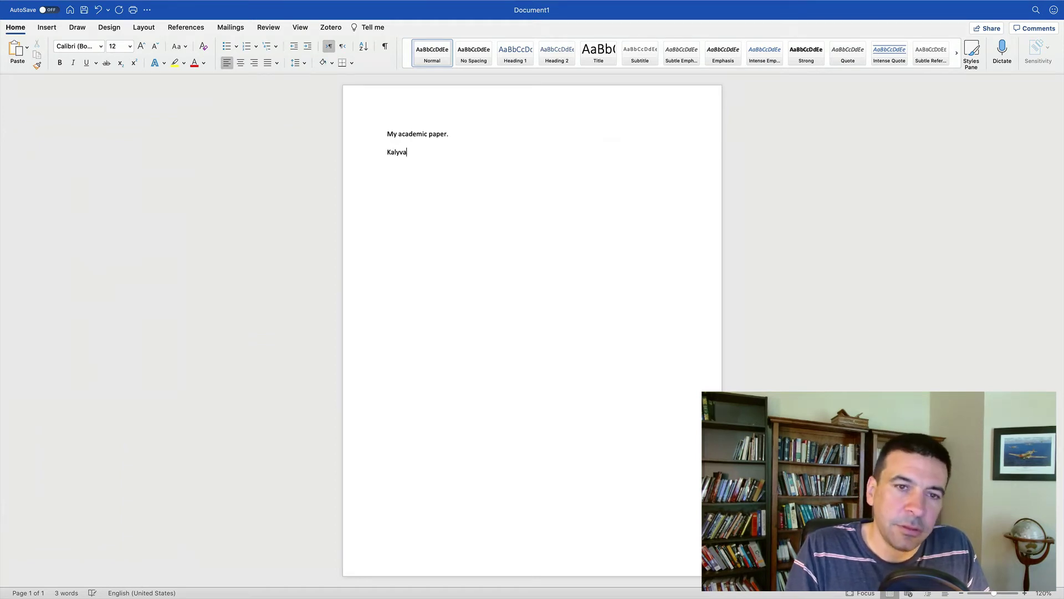
type("s says this.")
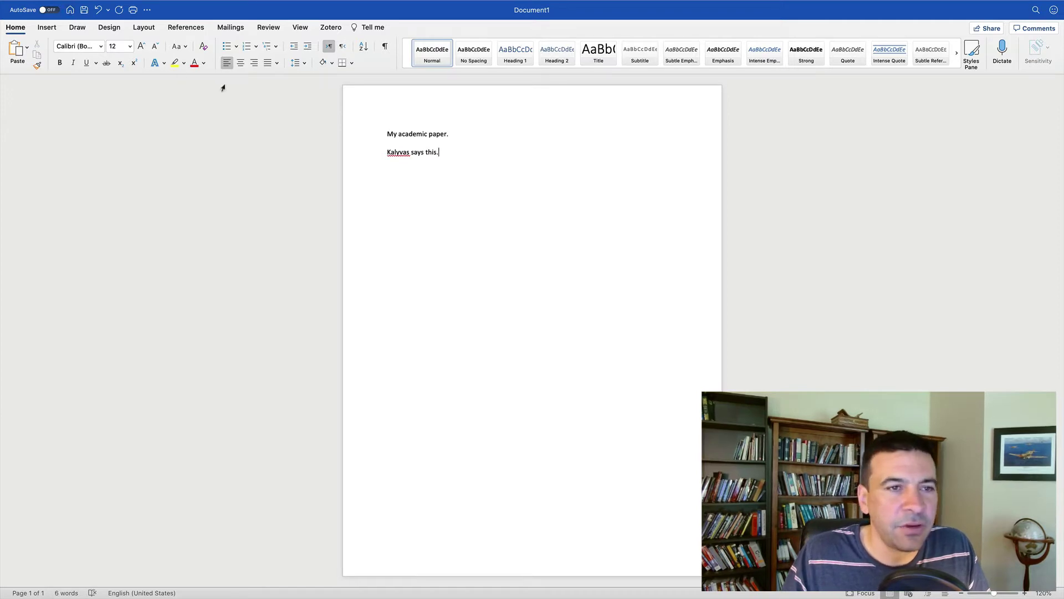
left_click(199, 30)
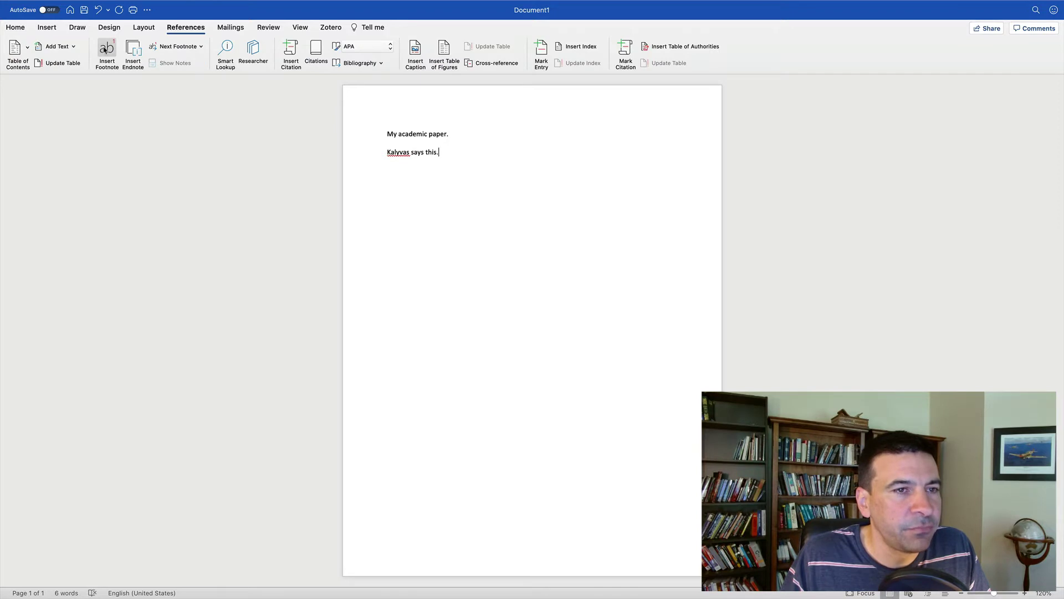
left_click(105, 50)
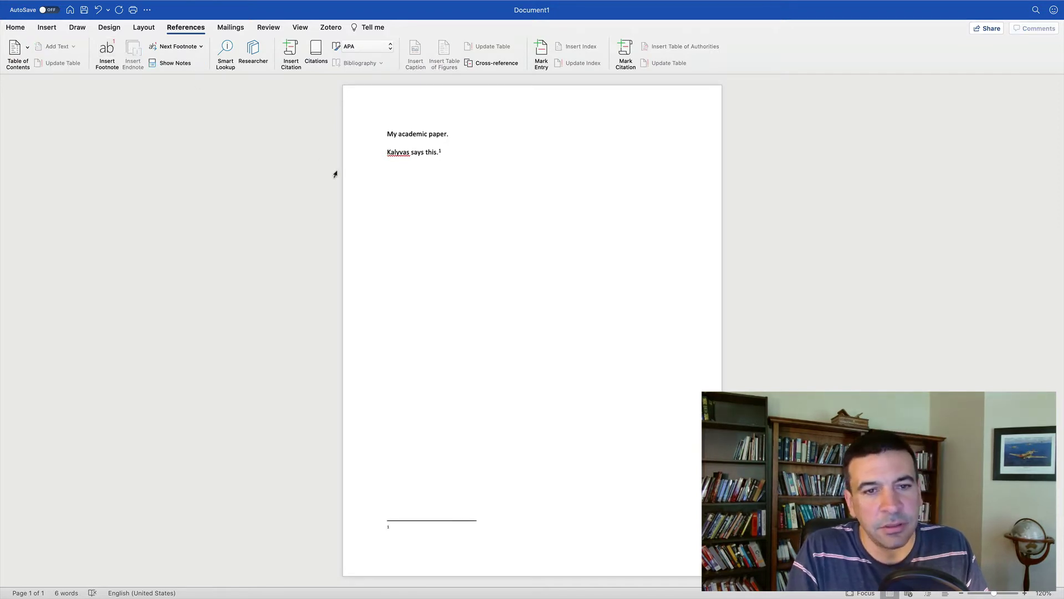
type("Kalyvas, 2008, ")
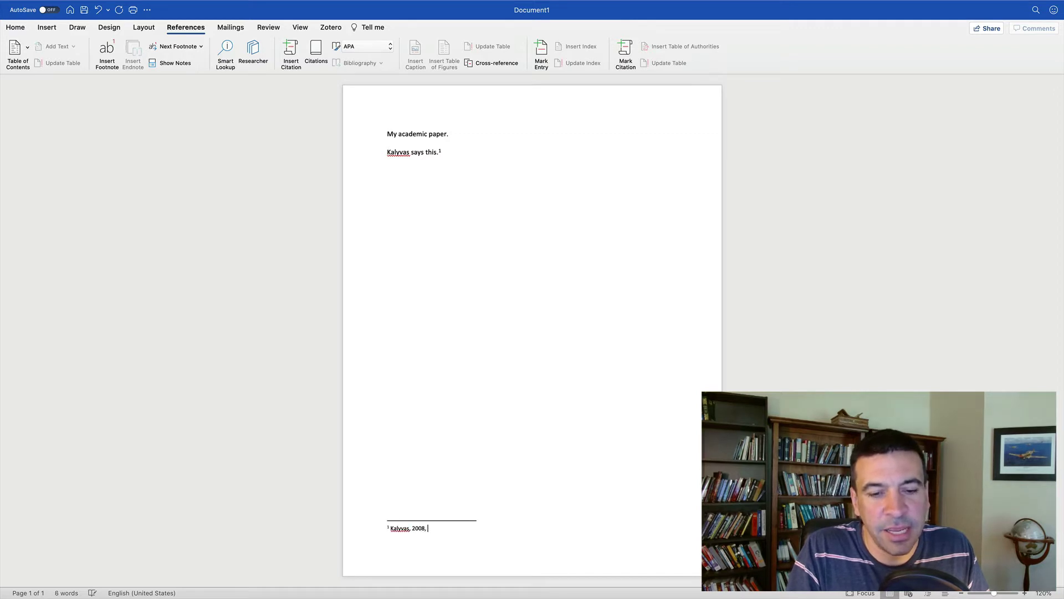
type("\"...\", p")
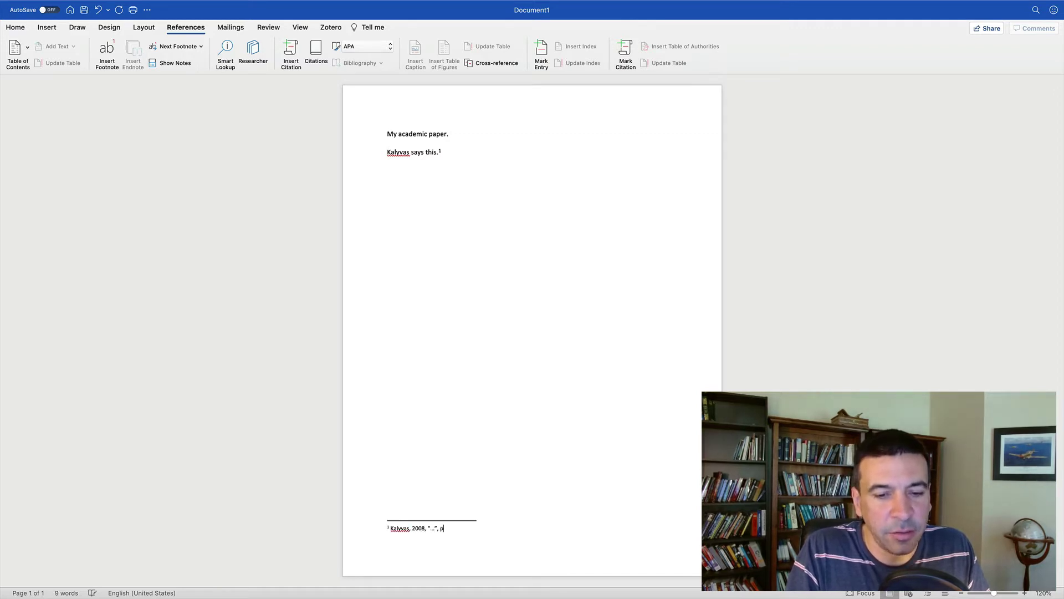
type(". 32")
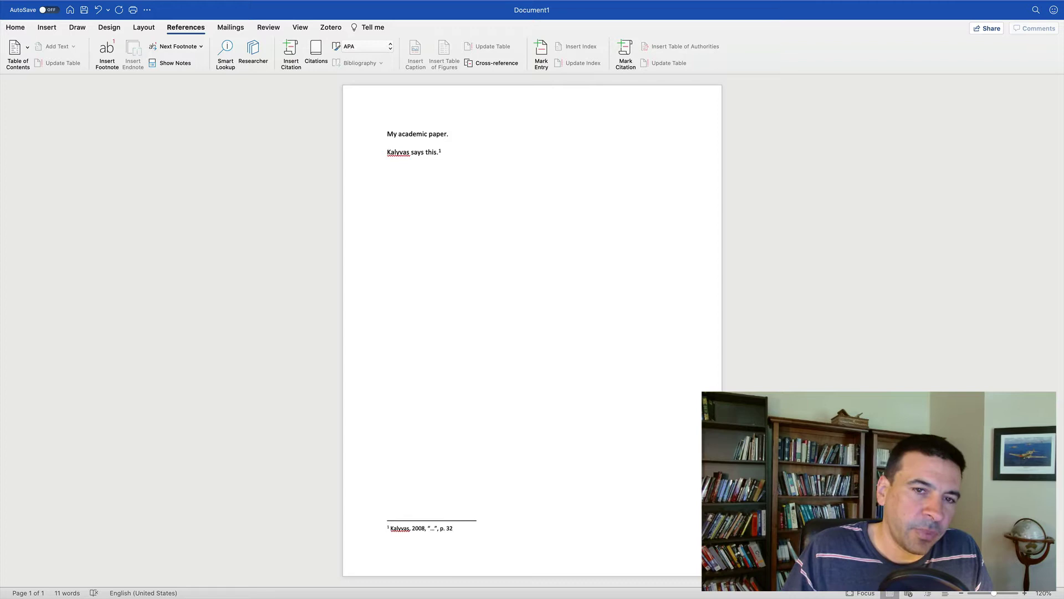
Add 'Kalyvas also that.' on a new line with footnote Kalyvas, 2008, "...", p.64.
left_click(460, 150)
key("Return")
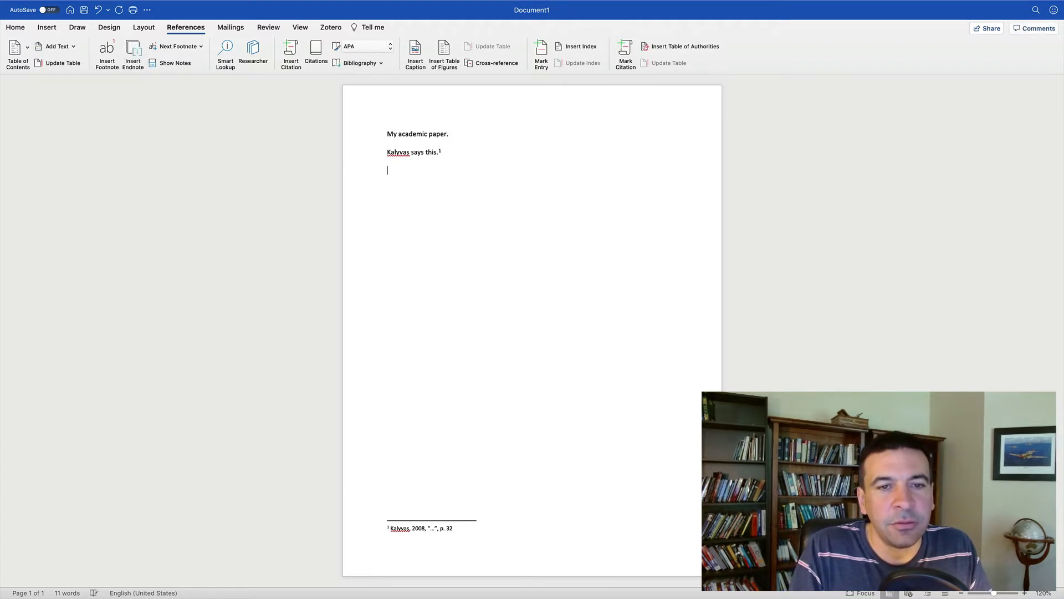
type("Kalyvas ")
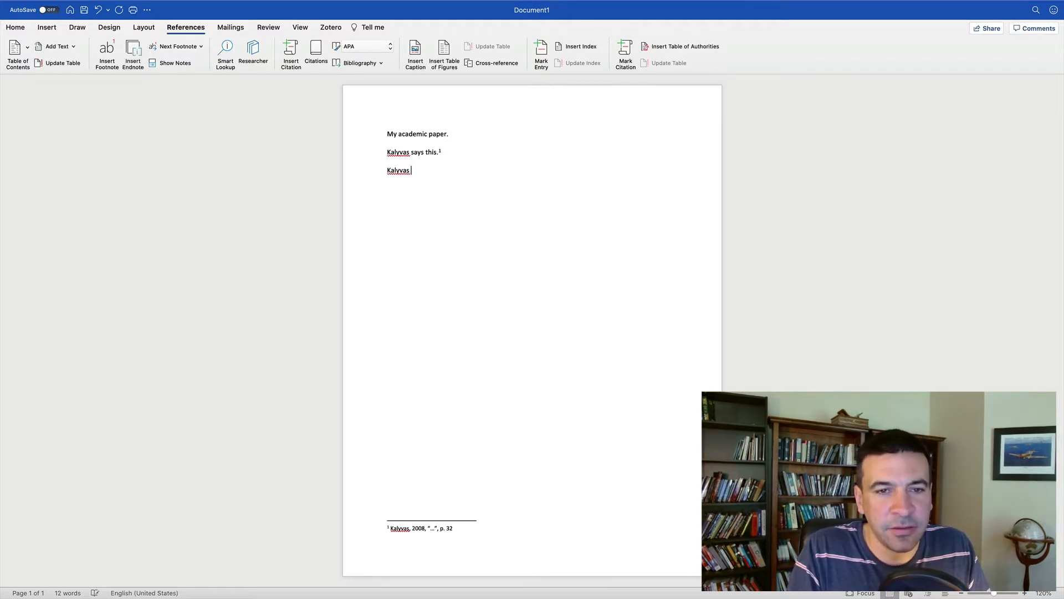
type("also that.")
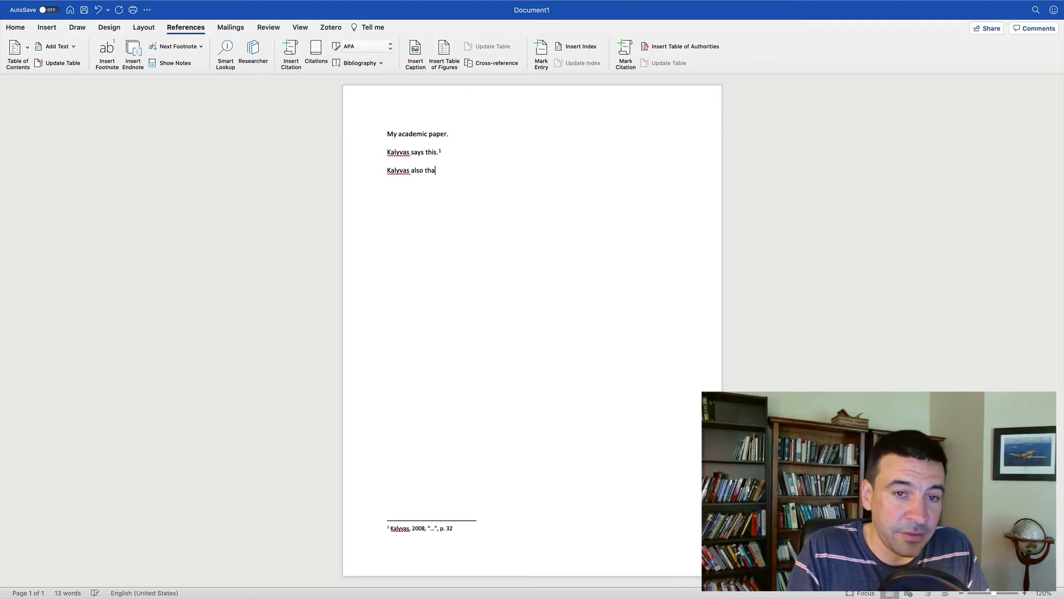
left_click(107, 50)
type("Kalyvas, 2")
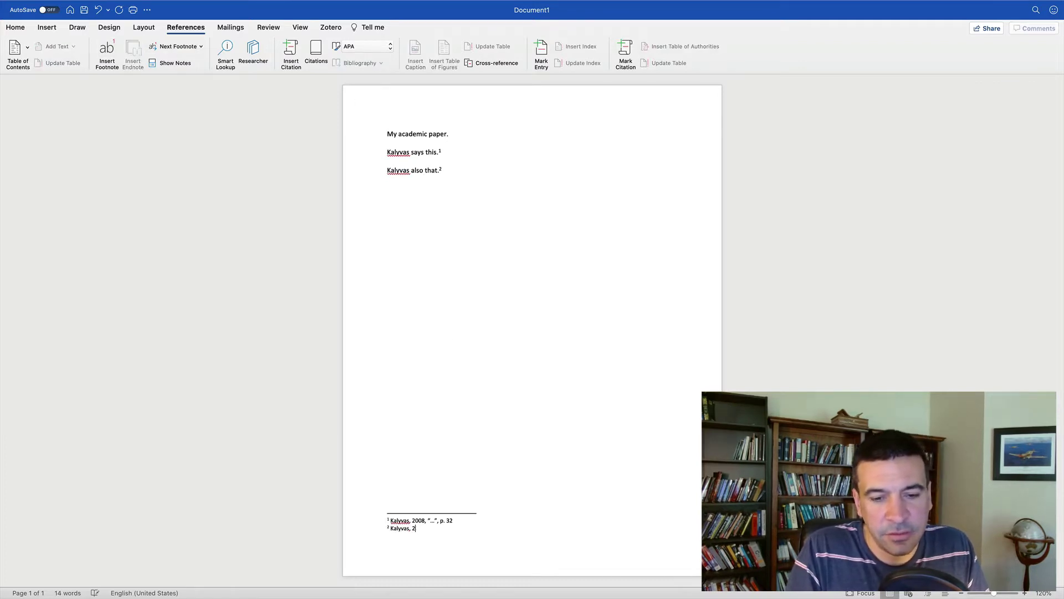
type("008, \"...")
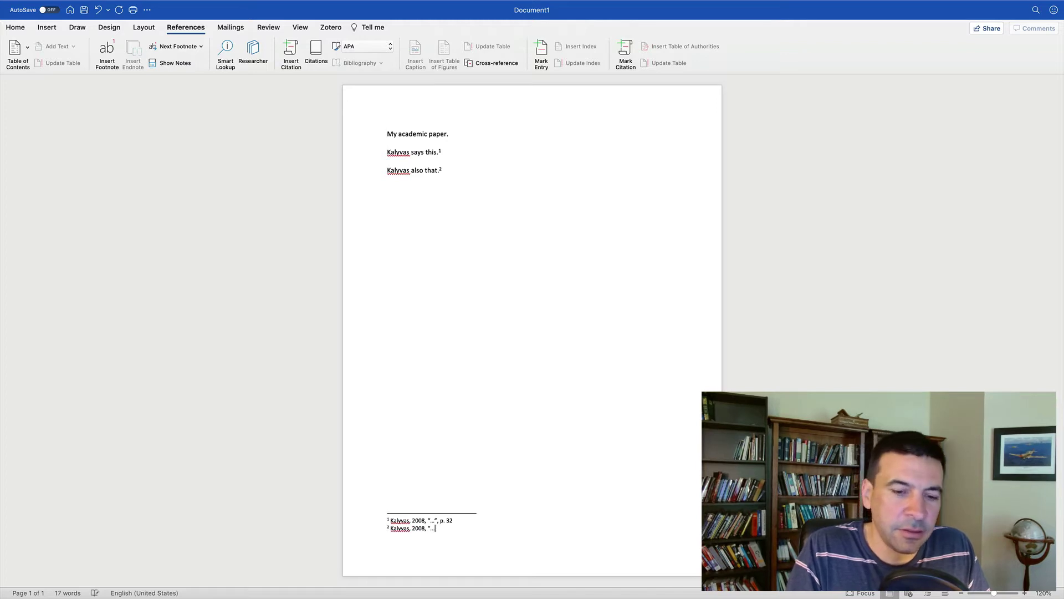
type("\", p.")
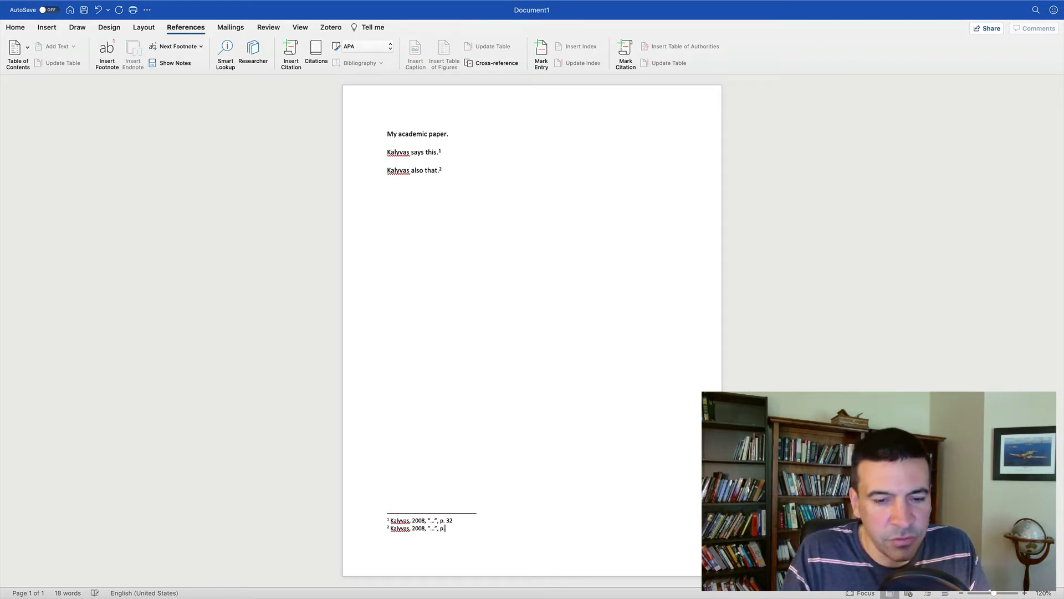
type("64")
key("Return")
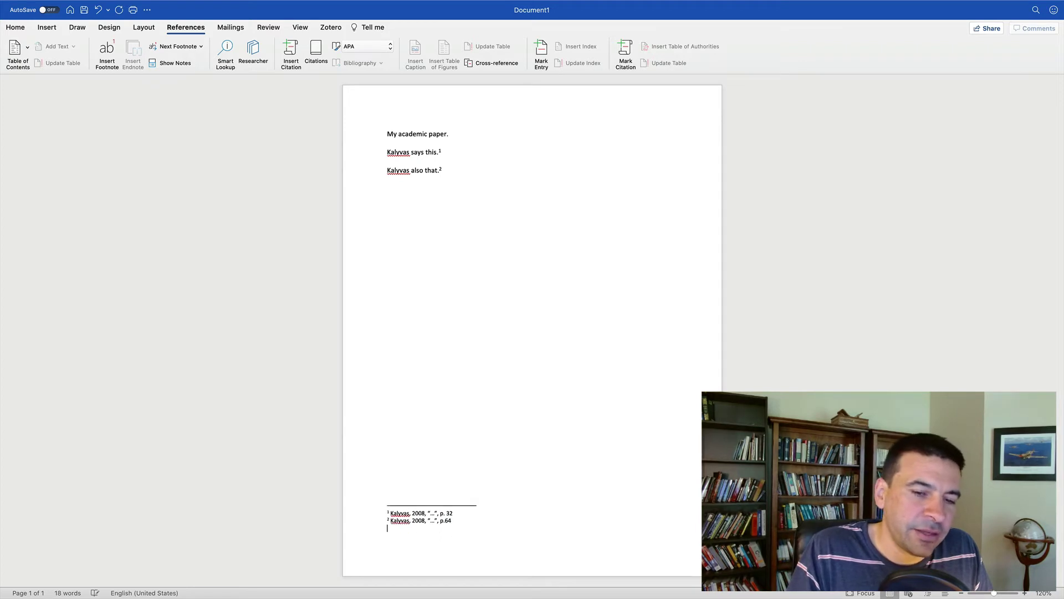
Remove the stray characters after the second sentence and add the line 'Other thing.'.
left_click(497, 273)
type("F\\")
key("BackSpace")
key("BackSpace")
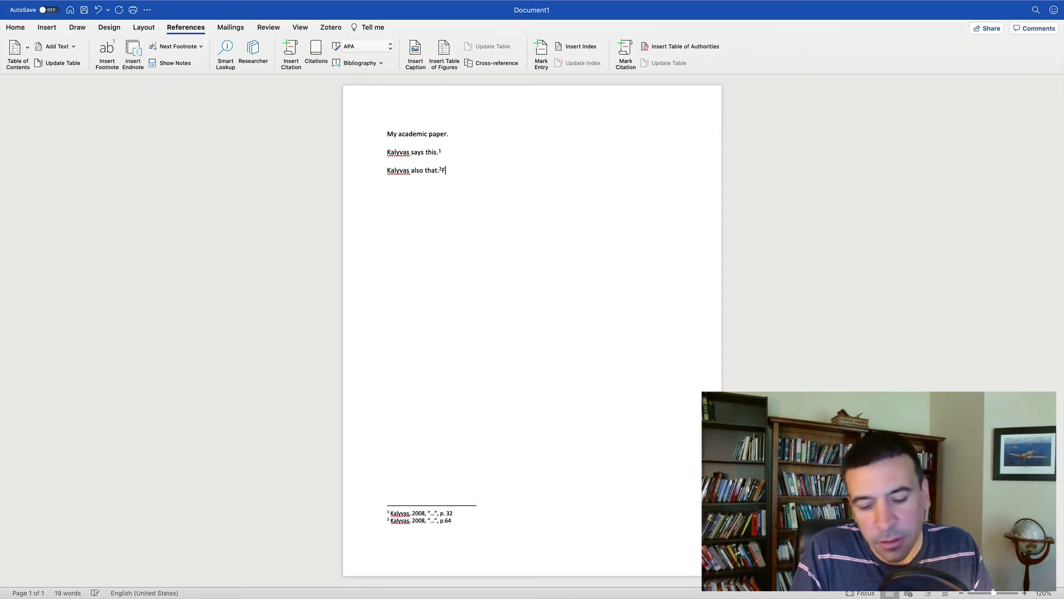
key("super+alt+f")
key("Escape")
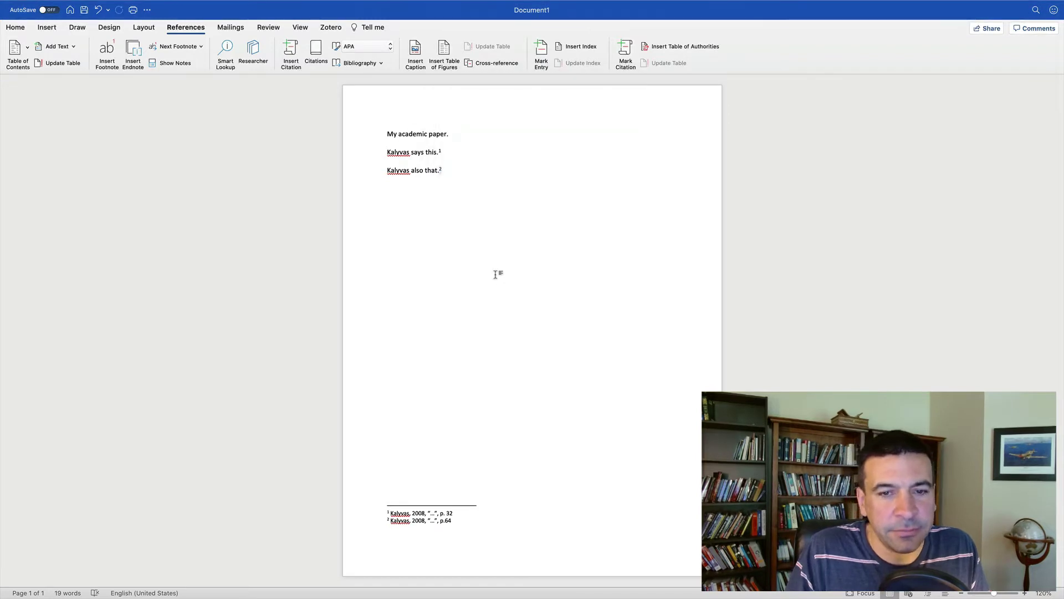
key("Return")
type("Other thing.")
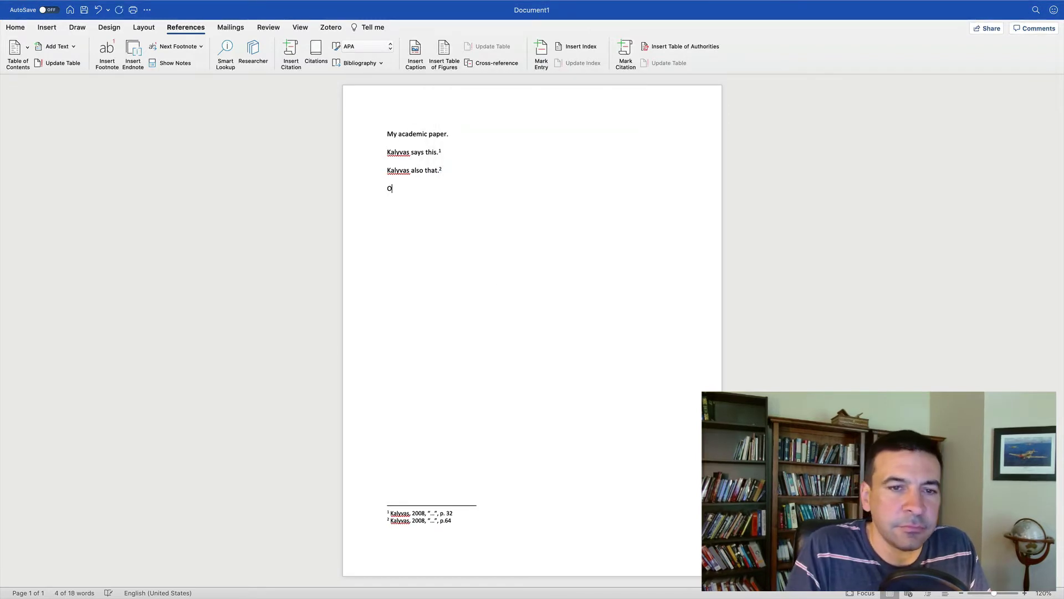
Footnote 'Other thing.' with the citation 'Staniland....'.
left_click(108, 49)
type("Staniland....")
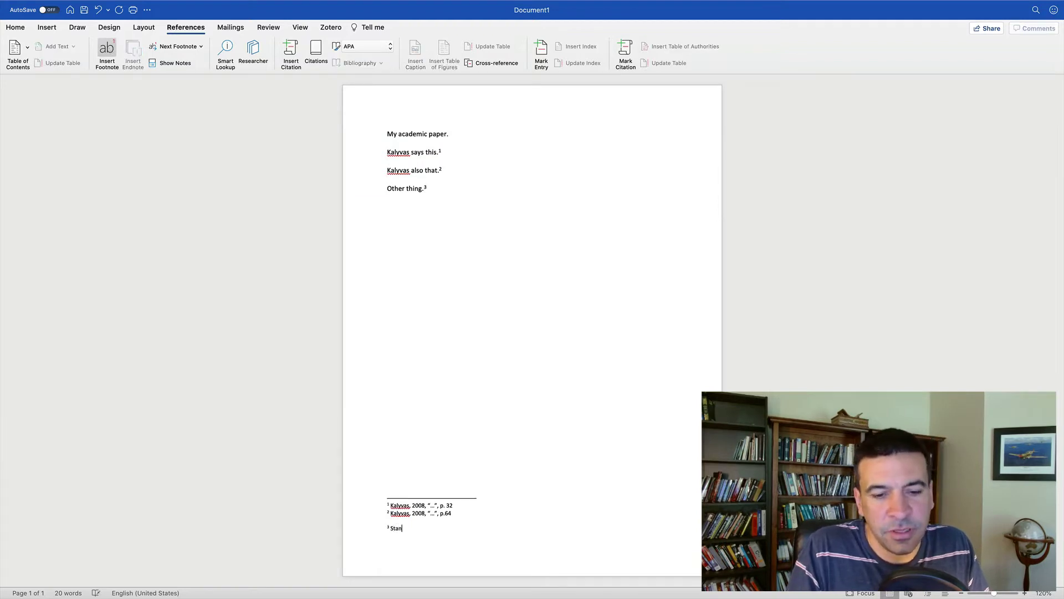
key("Return")
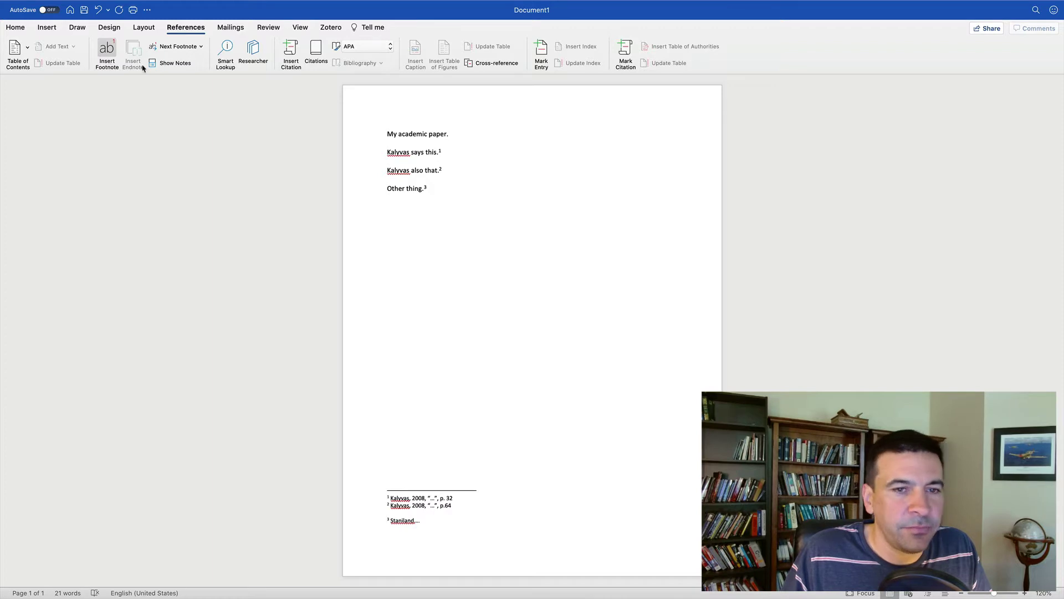
Add 'Last thing.' with footnote 4 reading Kalyvas, 2008, p.32.
left_click(394, 214)
left_click(473, 211)
type("Last thing.")
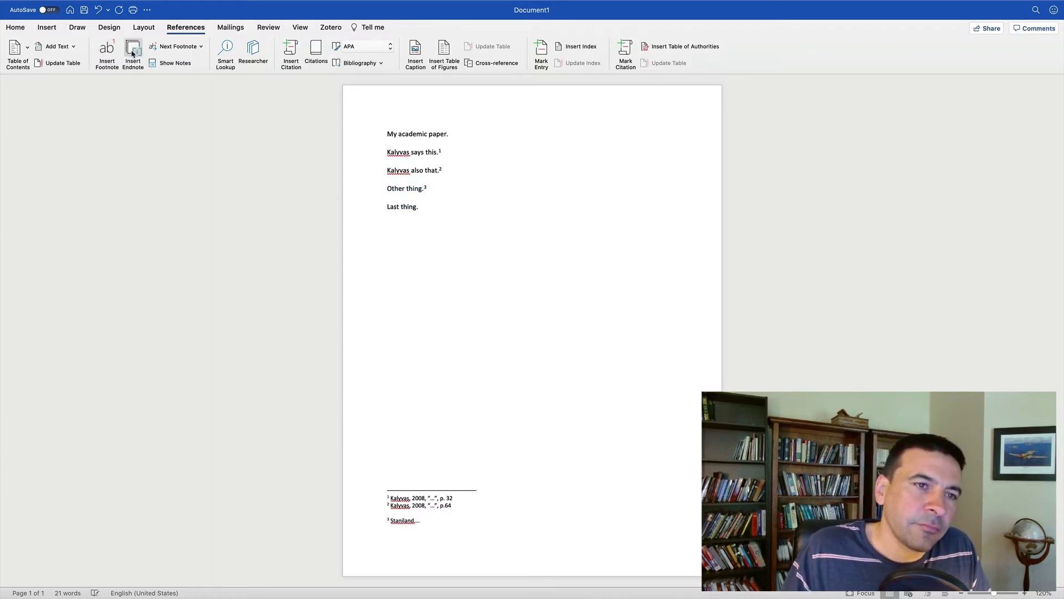
left_click(111, 52)
type("Kal")
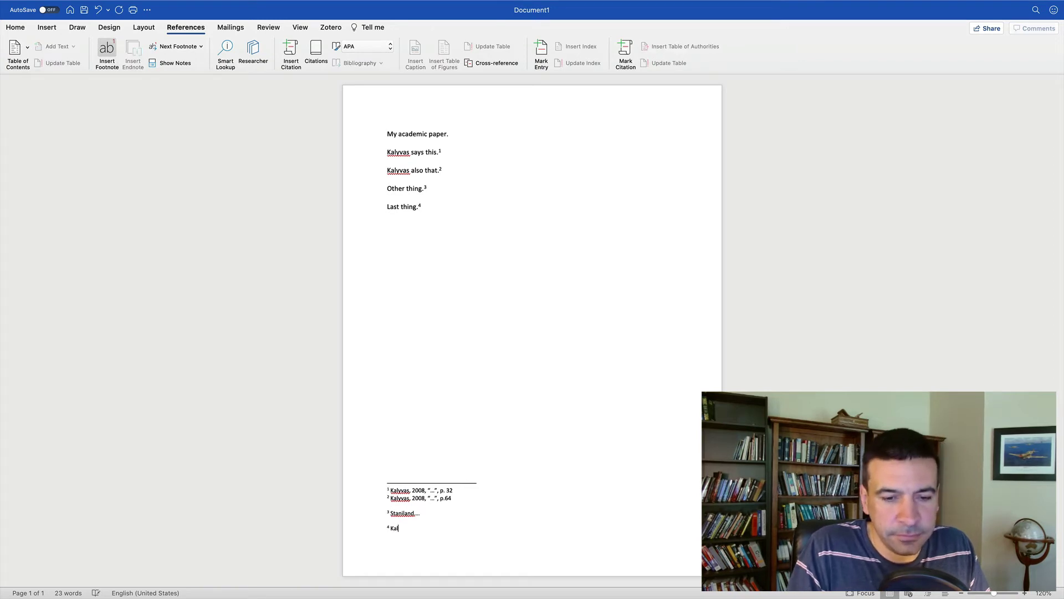
type("yvas, 2008, p.32")
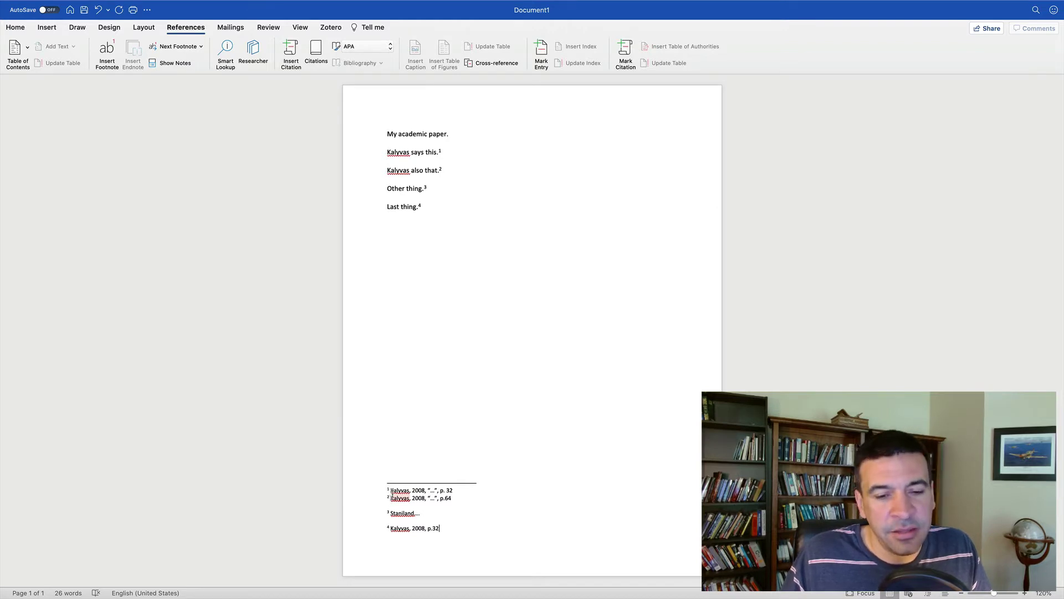
Replace footnote 2's repeated citation with 'Ibid.', then delete the four body sentences and their footnotes.
left_click(392, 500)
key("alt+shift+Right")
key("alt+shift+Right")
key("alt+shift+Right")
key("alt+shift+Right")
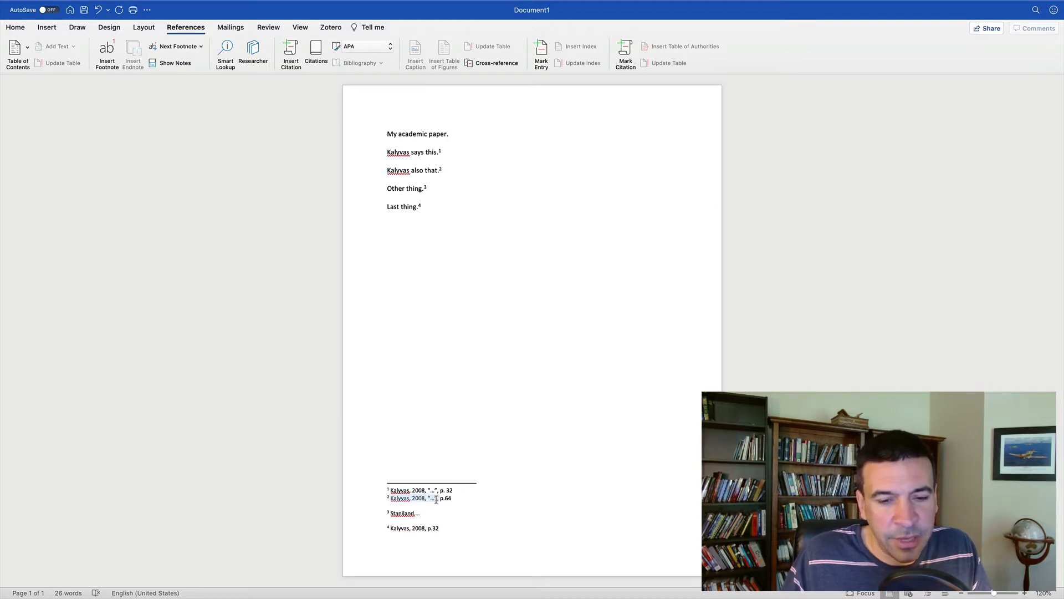
key("BackSpace")
type("Ibid.")
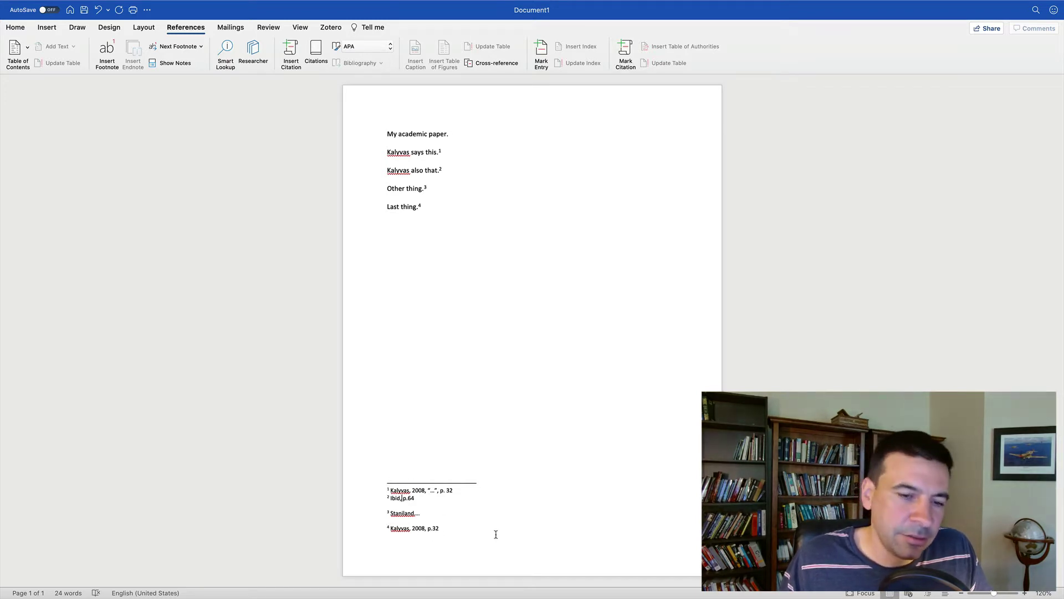
left_click_drag(453, 286, 343, 152)
key("BackSpace")
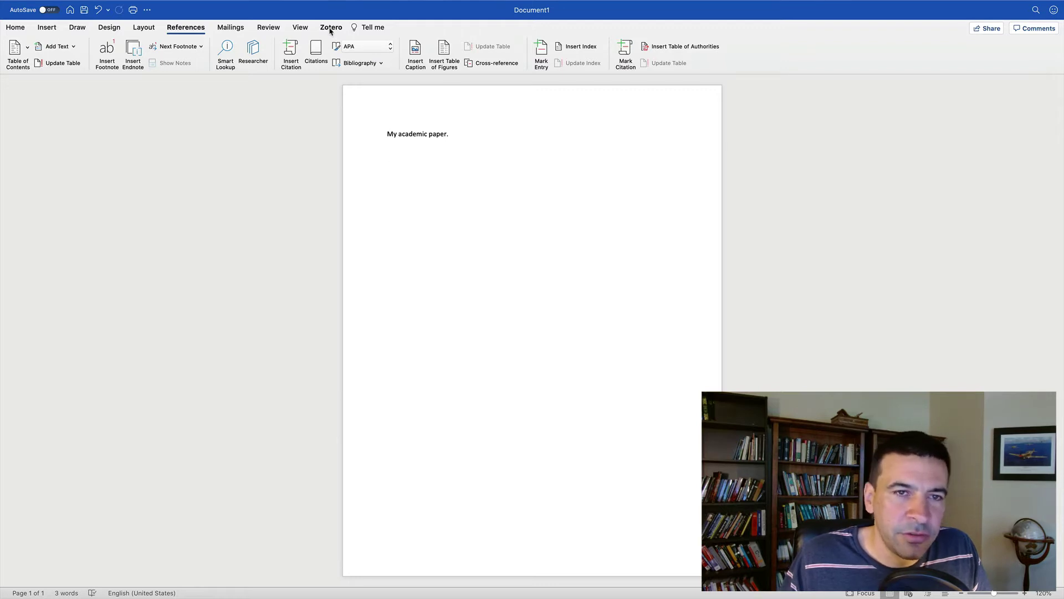
Type 'Kalyvas says this.' and add a Zotero citation of Kalyvas's 'Ethnic Defection in Civil War', page 34.
left_click(330, 29)
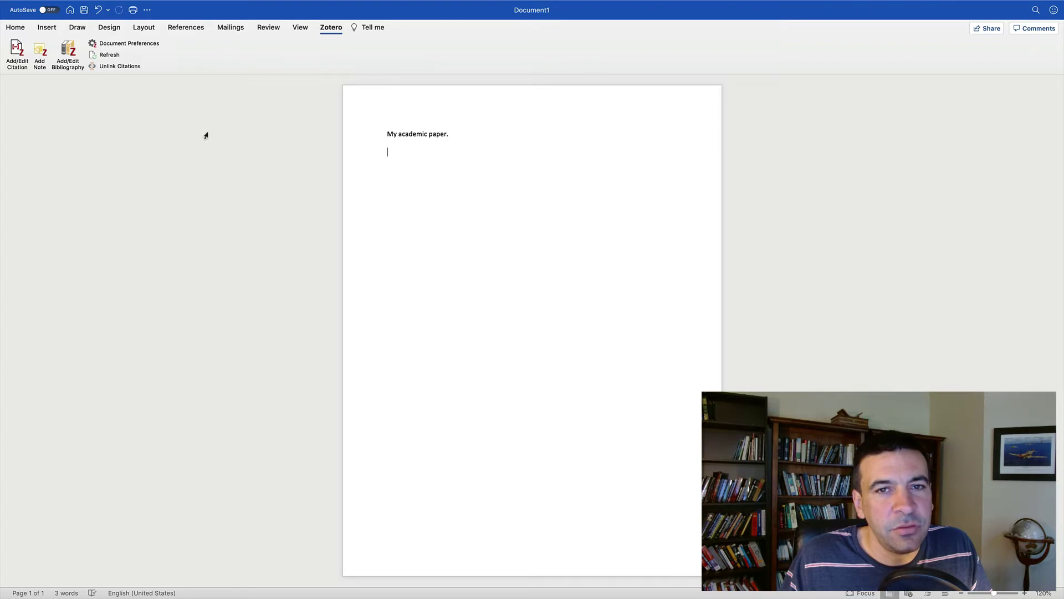
type("Kal")
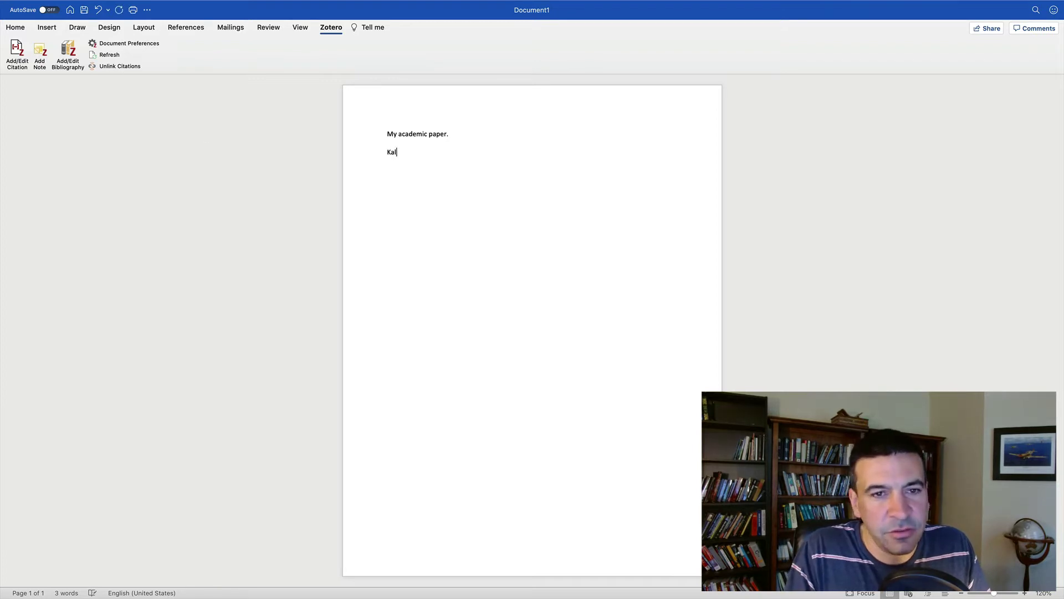
type("yvas says this.")
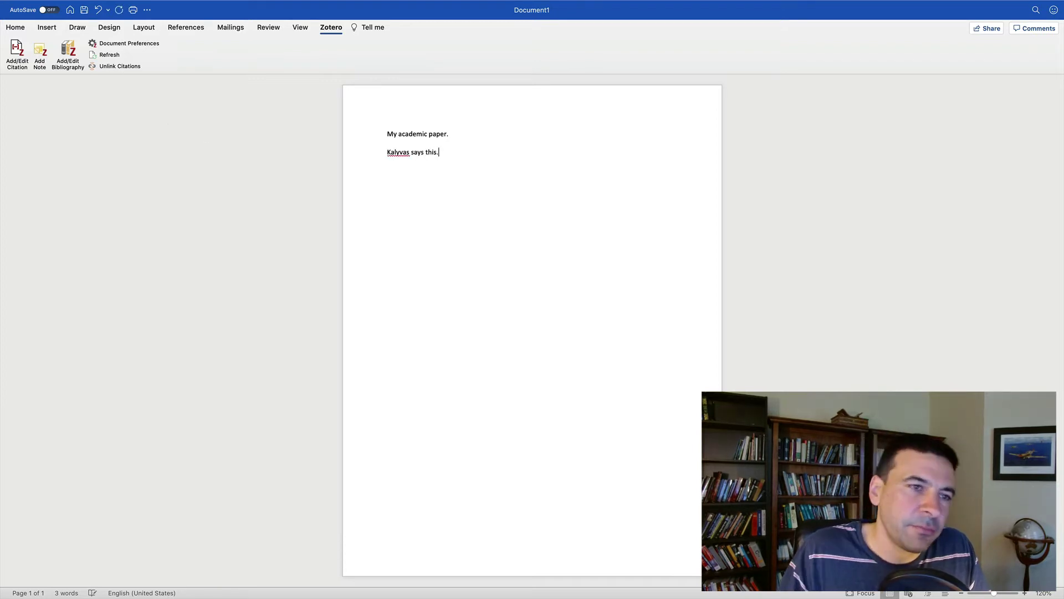
left_click(15, 51)
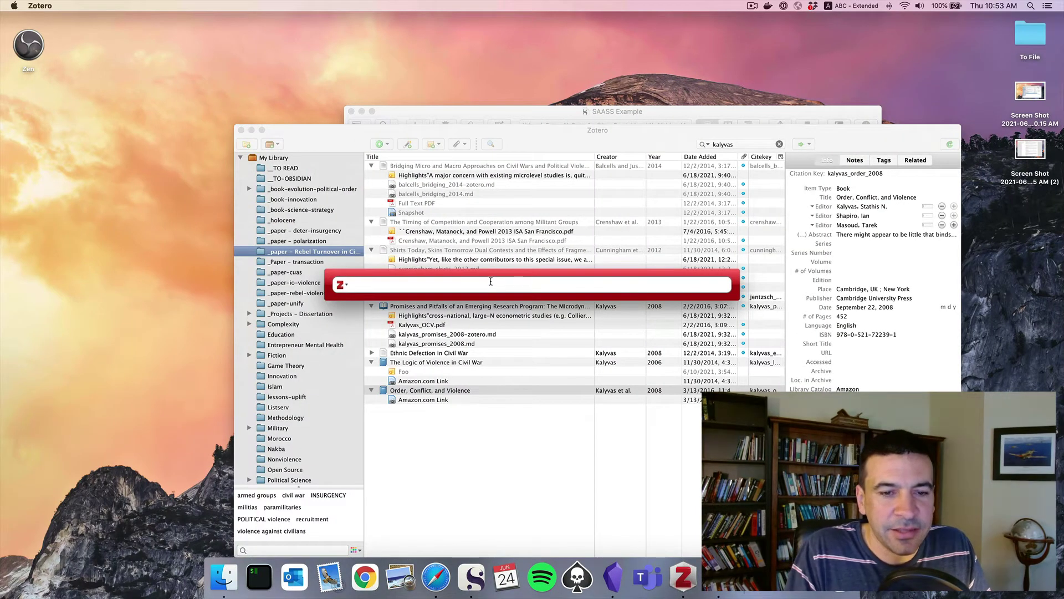
type("kalyvas")
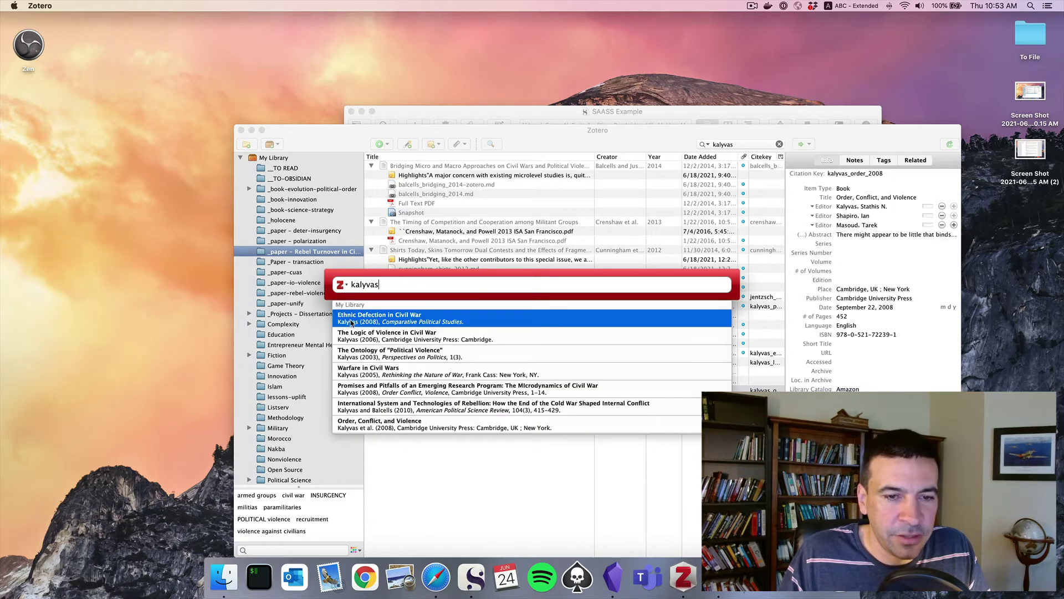
left_click(364, 322)
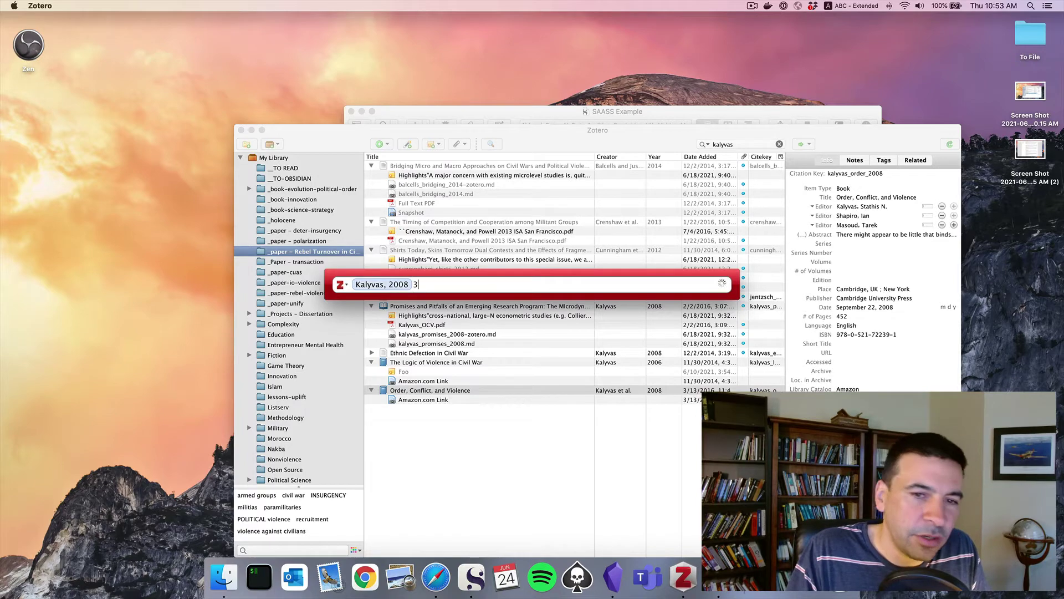
type("34")
key("Return")
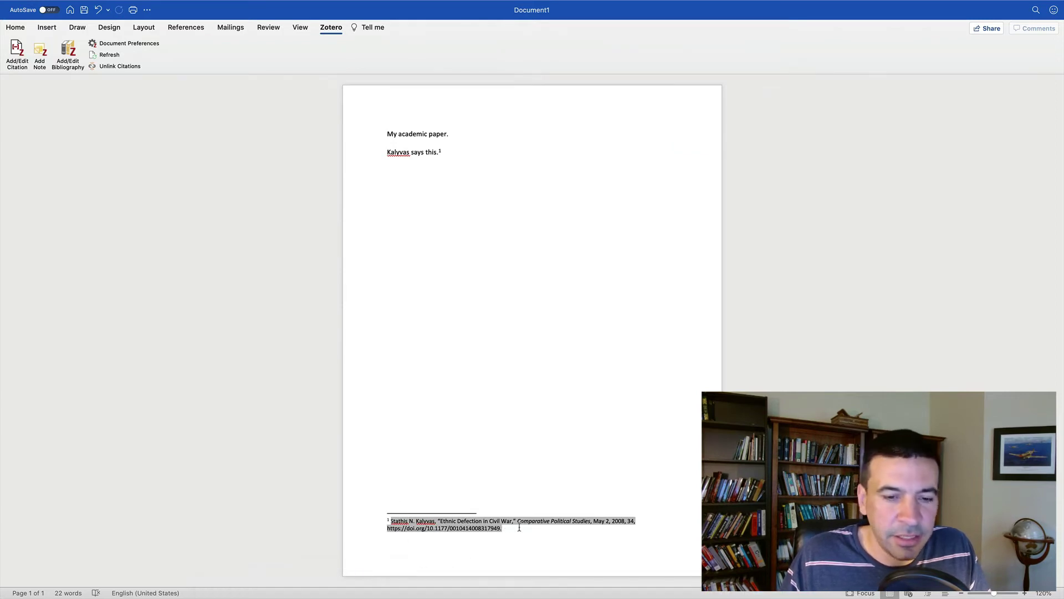
left_click(149, 44)
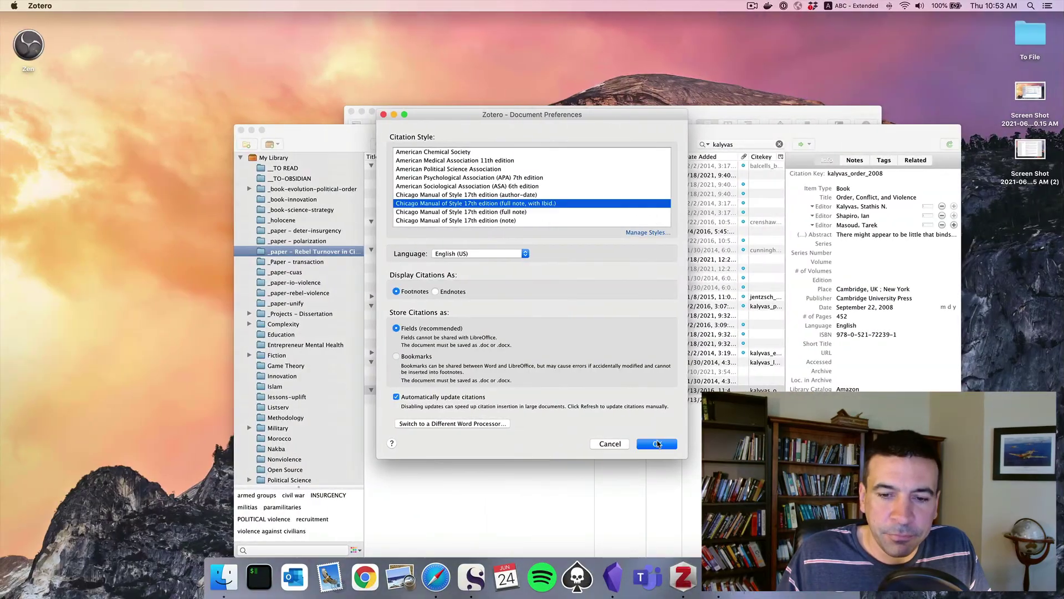
Confirm Chicago Manual of Style 17th edition (full note, with Ibid.) as footnotes in Document Preferences.
left_click(657, 444)
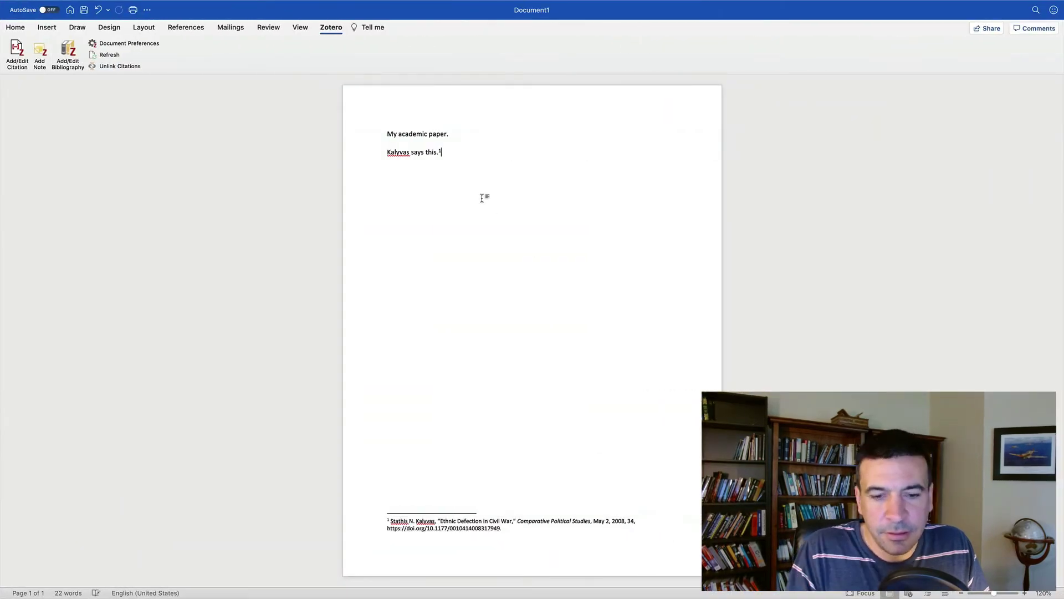
Add 'Kalyvas says that.' with a Zotero footnote citing Kalyvas's 'Promises and Pitfalls' chapter, page 70.
key("Return")
type("Kalyvas sa")
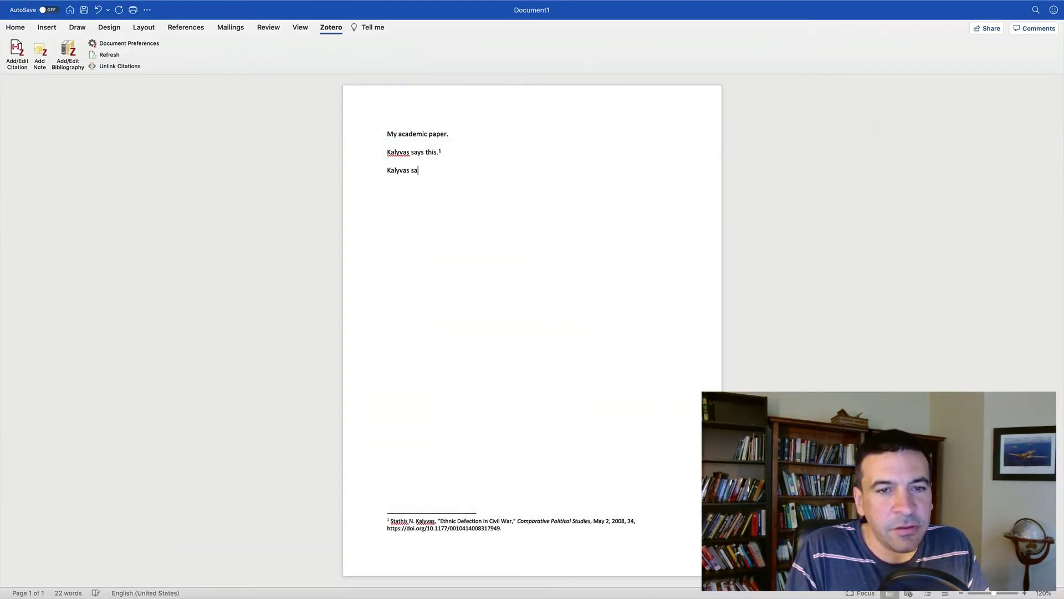
type("ys that.")
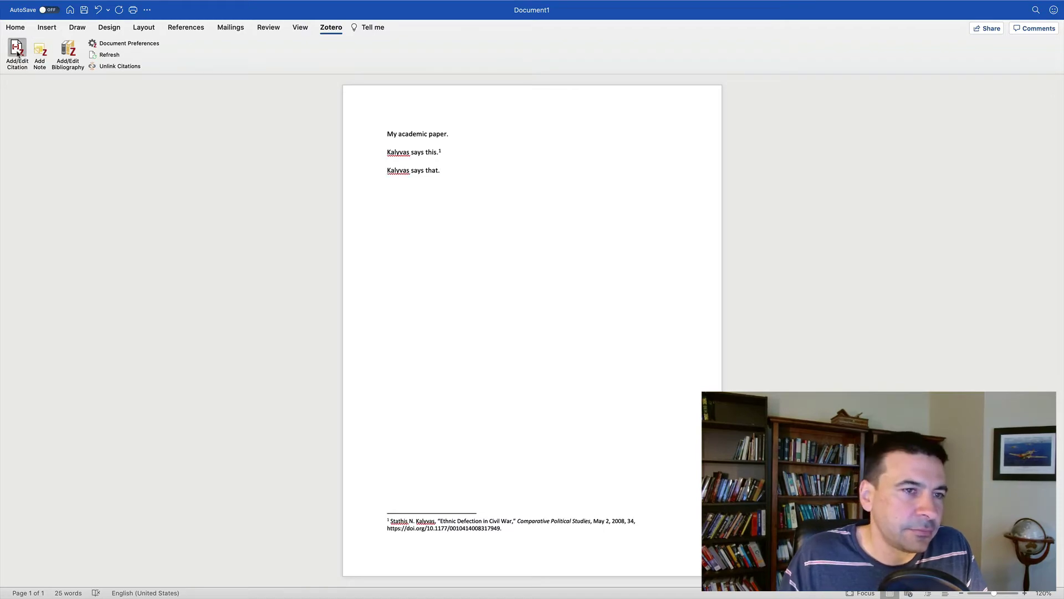
left_click(17, 53)
type("kalyvas")
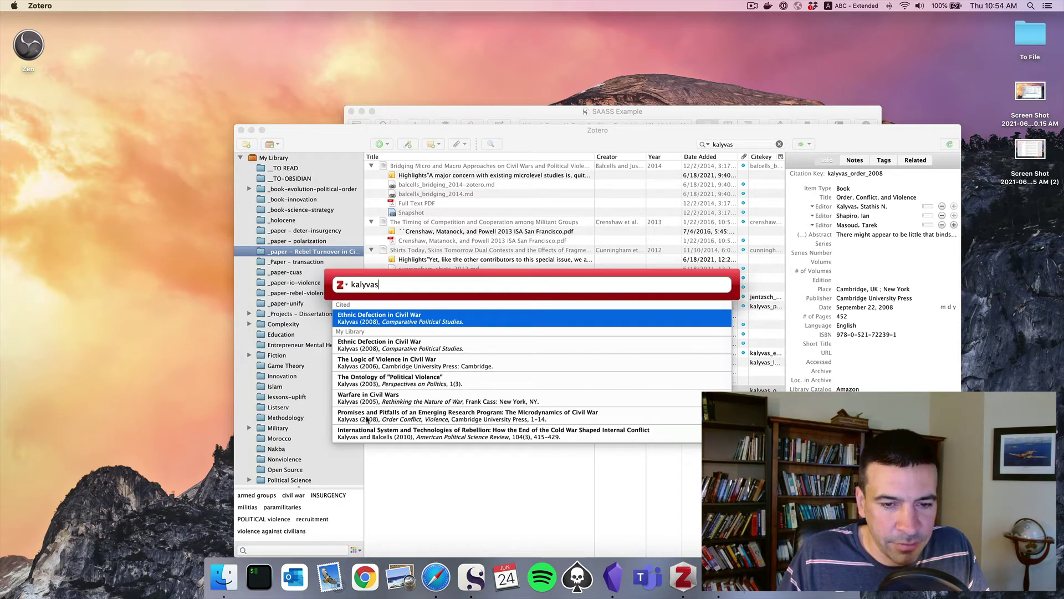
left_click(366, 420)
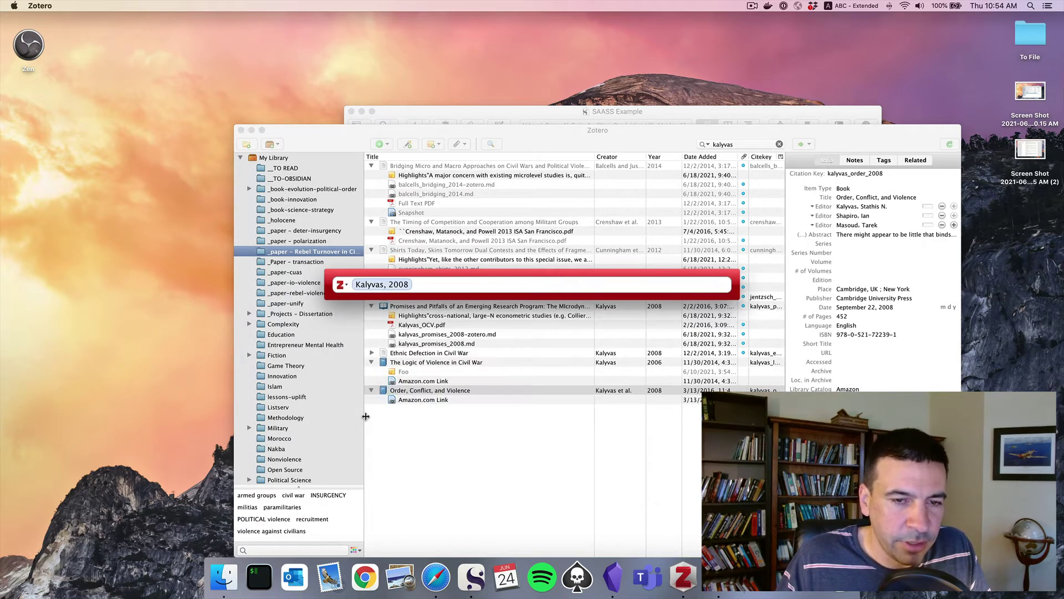
type("70")
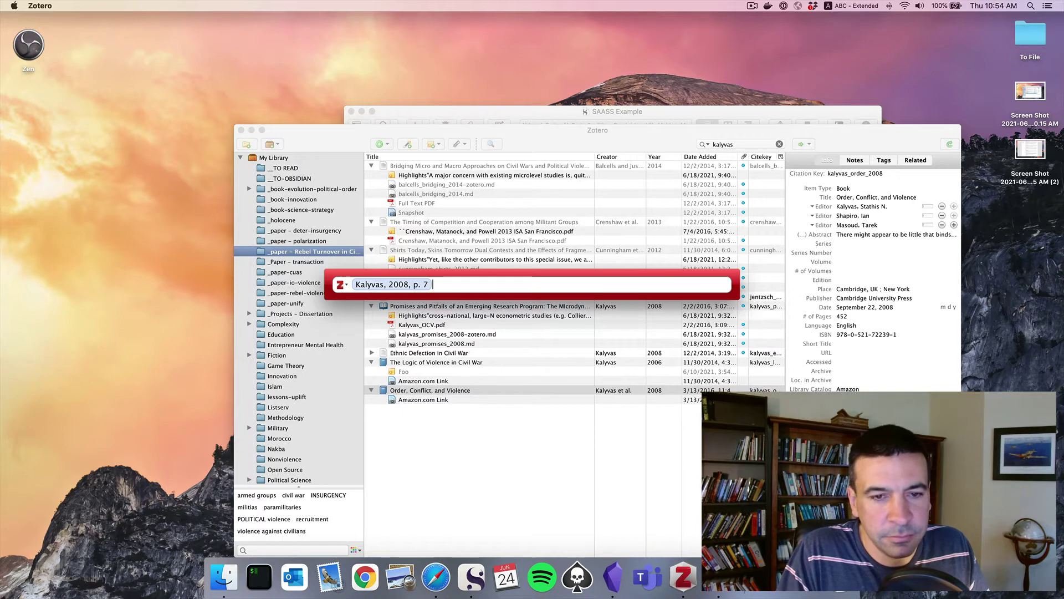
key("Return")
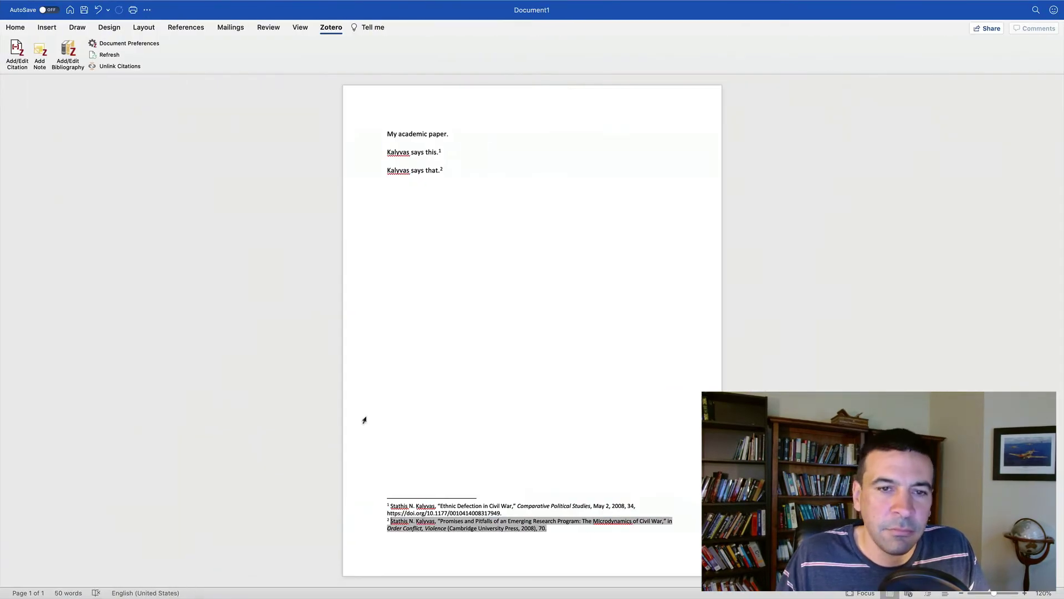
left_click(487, 302)
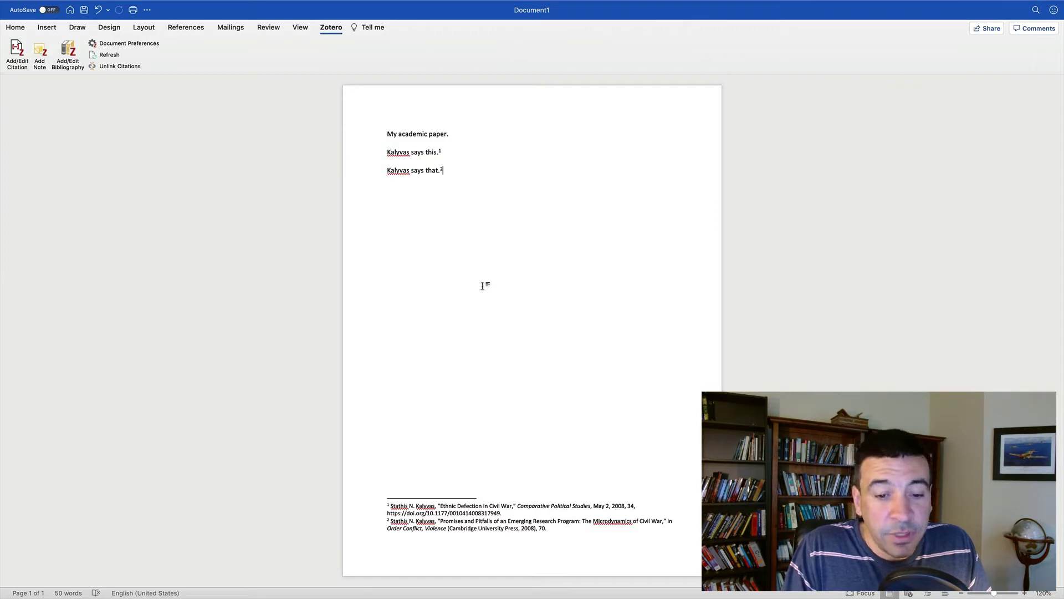
left_click(440, 505)
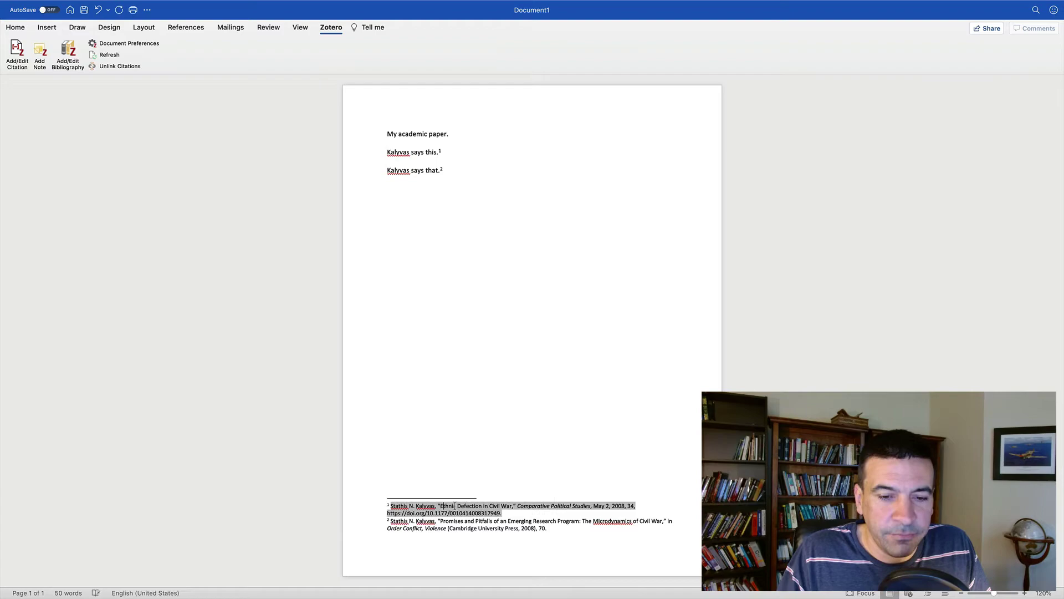
left_click(15, 53)
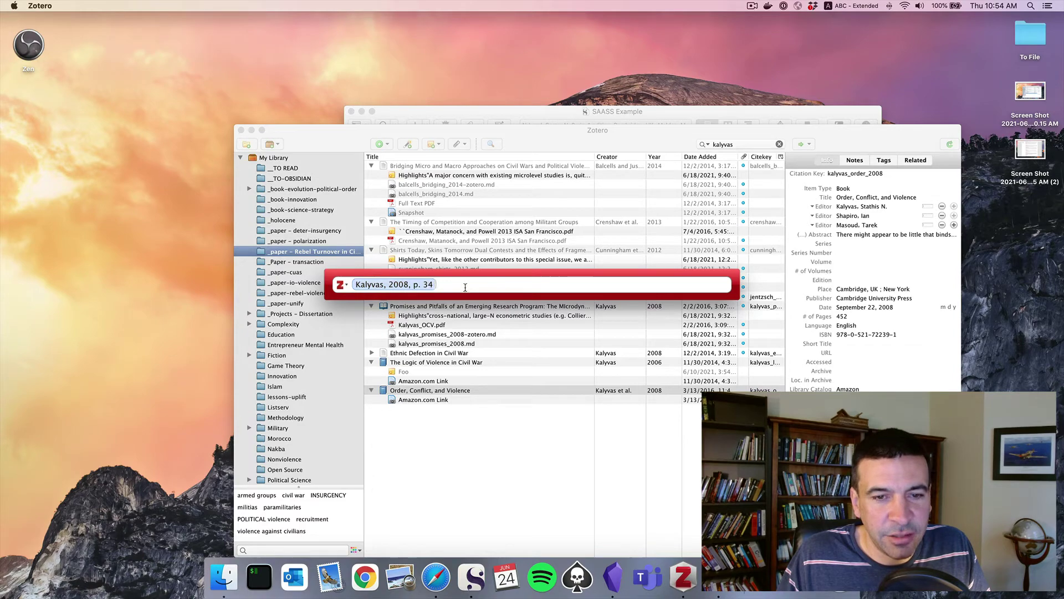
key("Return")
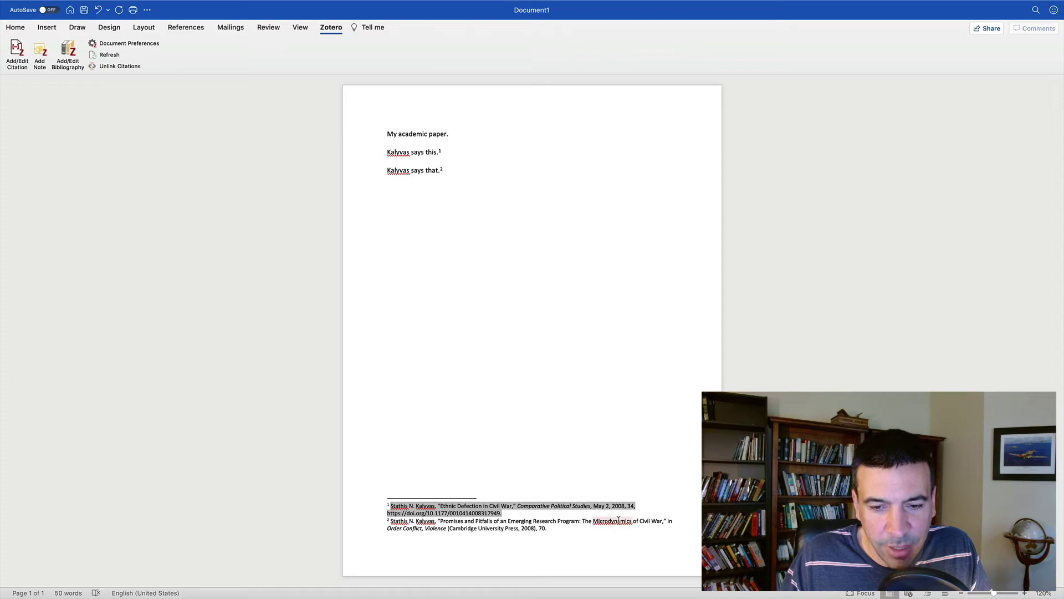
Search the Zotero library for 'microdynamics' and correct the chapter title's 'MIcrodynamics' to 'Microdynamics'.
key("super+Tab")
left_click(749, 144)
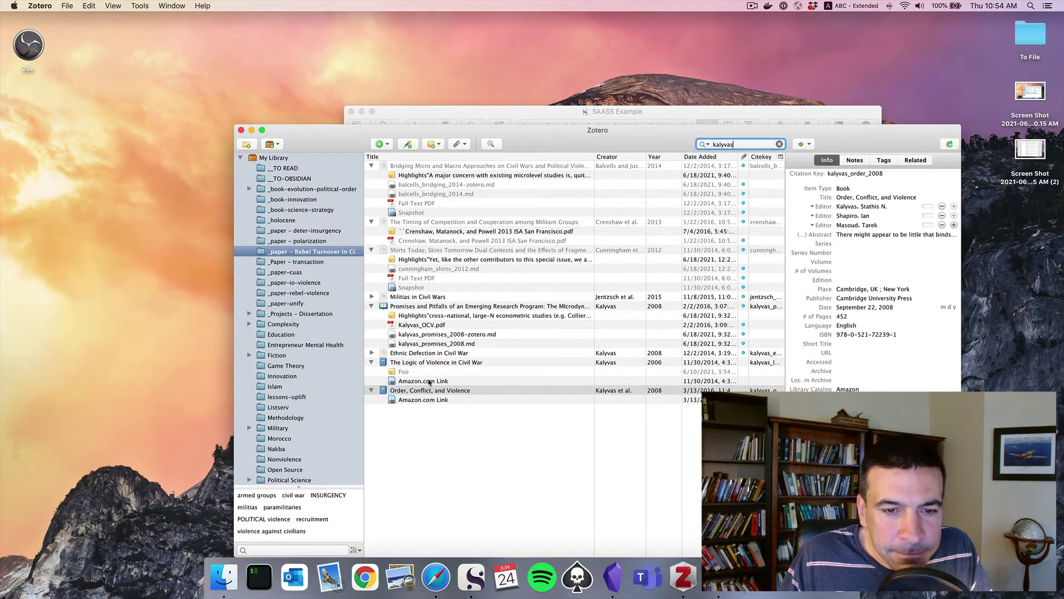
double_click(744, 143)
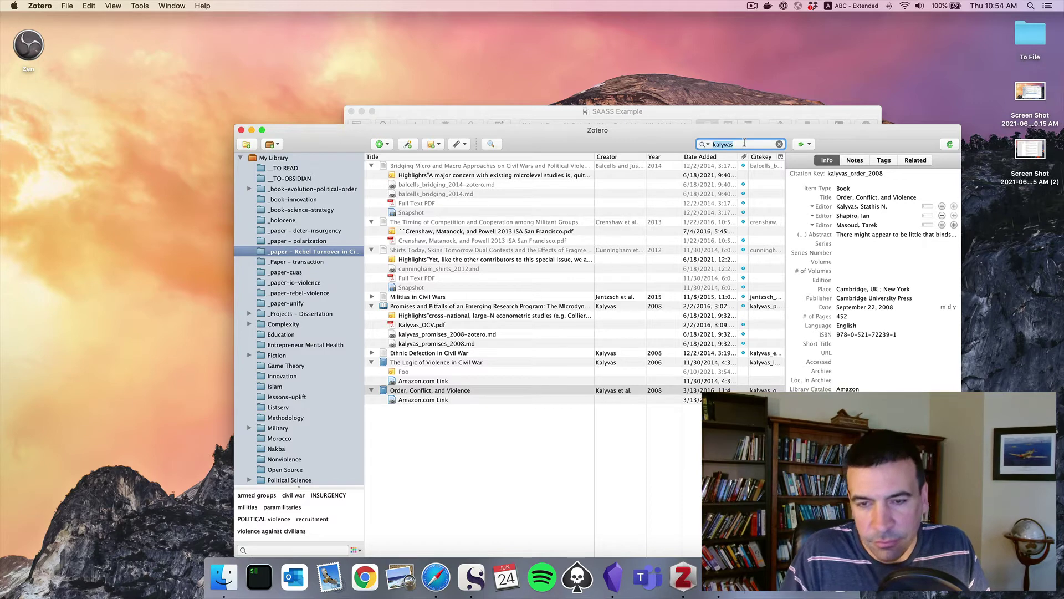
type("microdynamics")
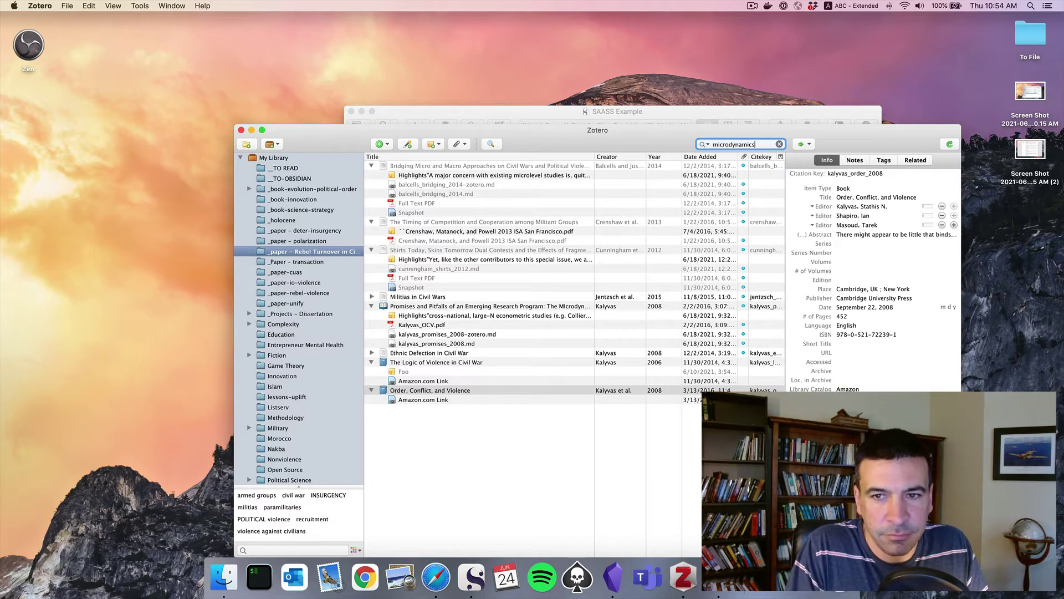
left_click(541, 167)
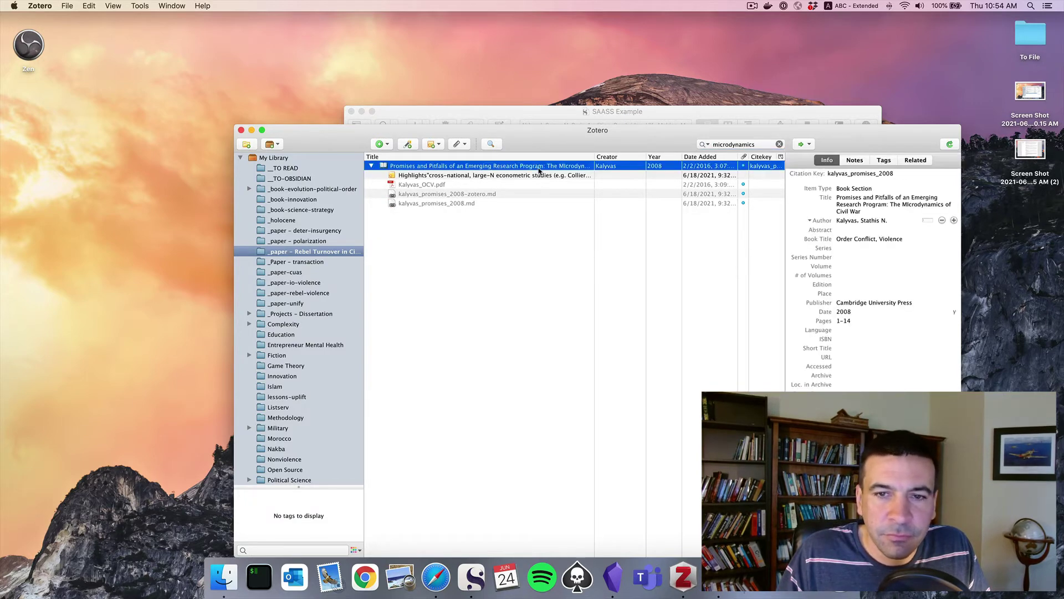
left_click(867, 199)
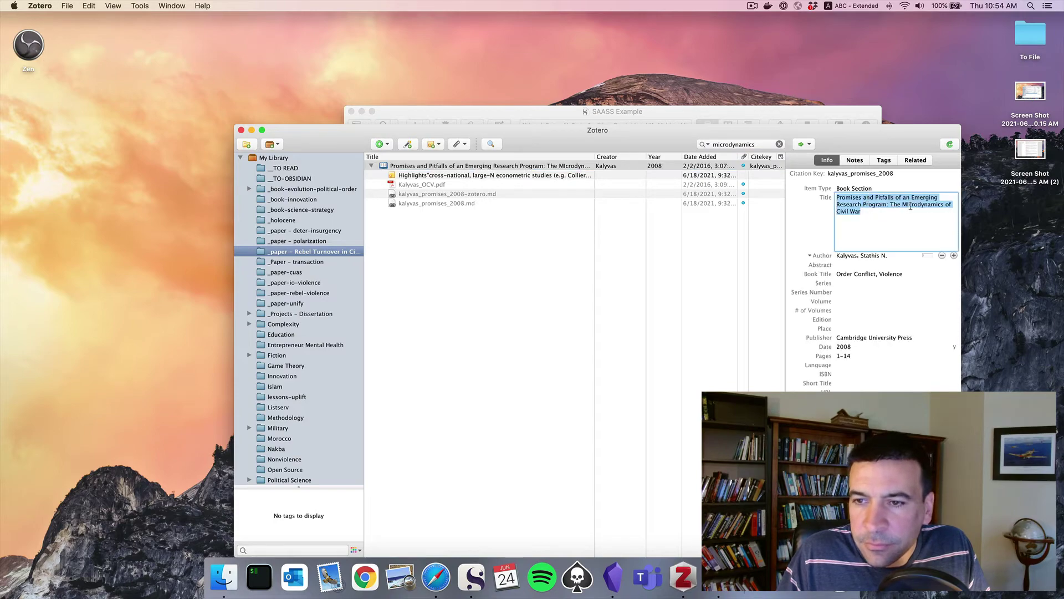
left_click(950, 206)
key("BackSpace")
type("i")
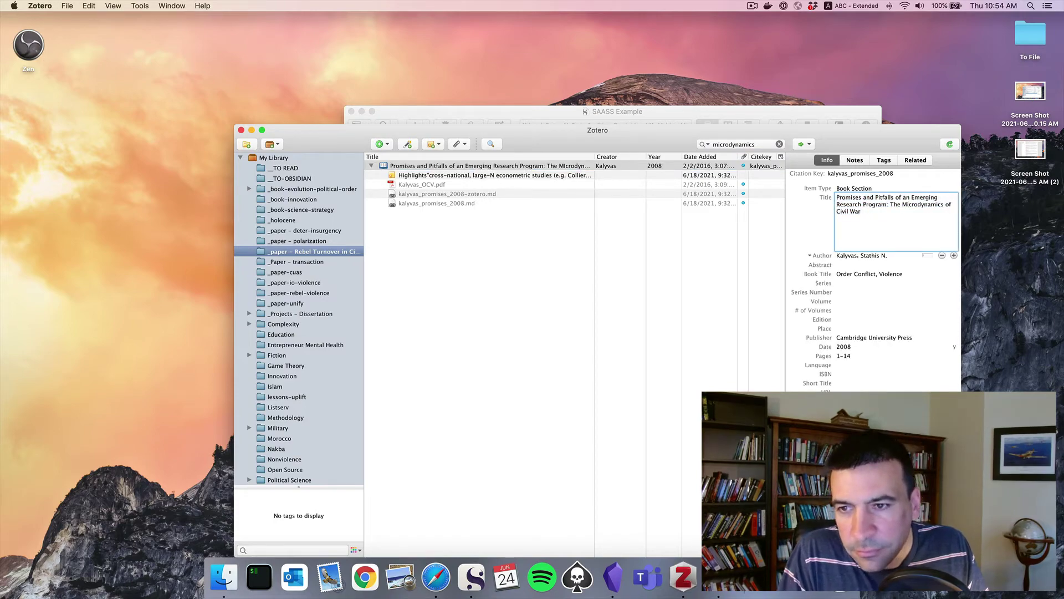
key("Return")
key("super+Tab")
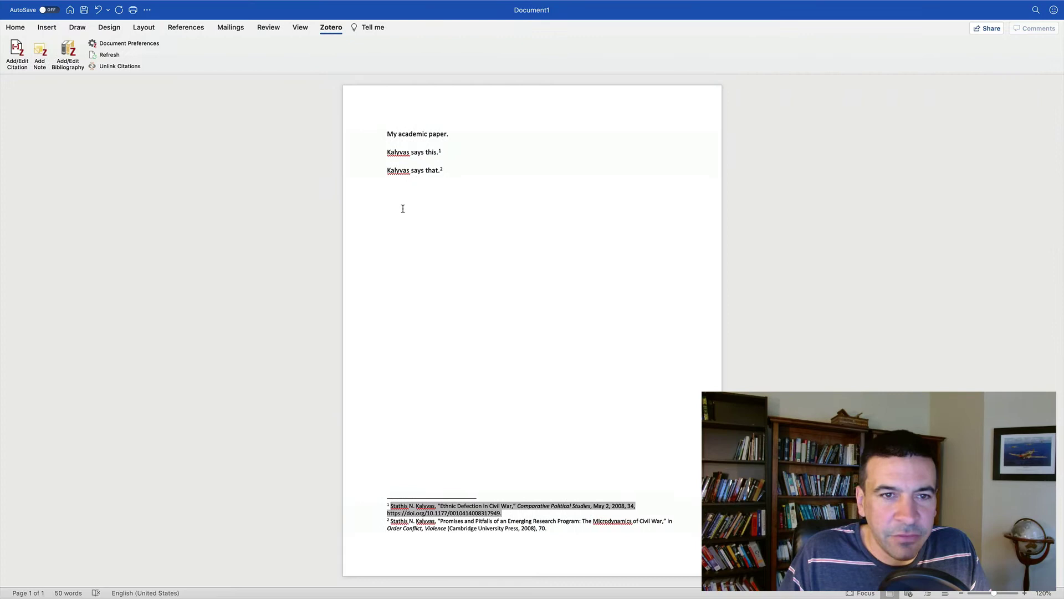
Refresh Zotero citations, then add lines 'Reference A to Staniland.' and 'Reference B to Staniland.'.
left_click(120, 56)
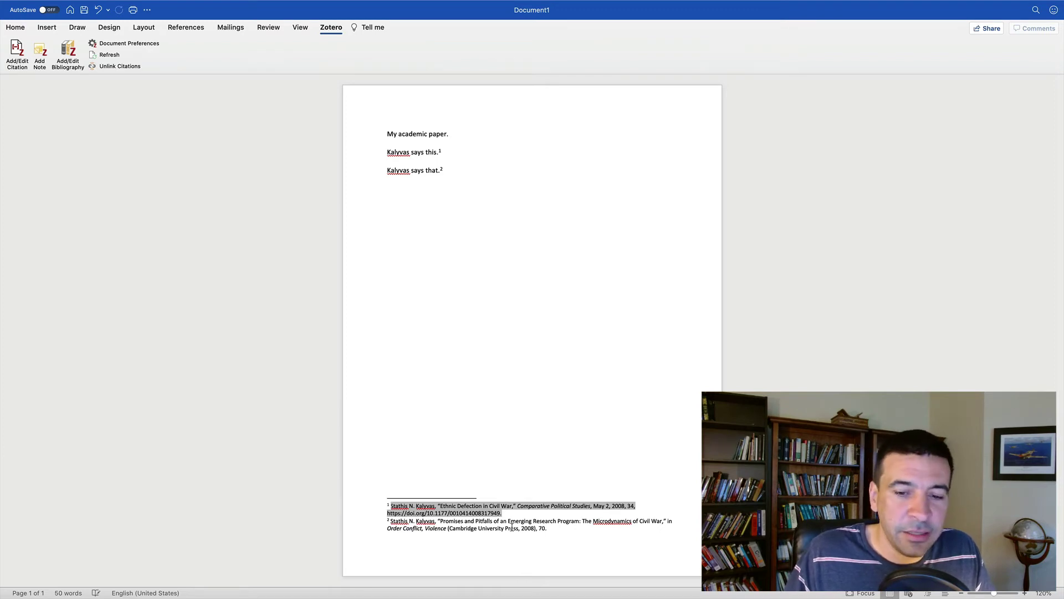
left_click(461, 171)
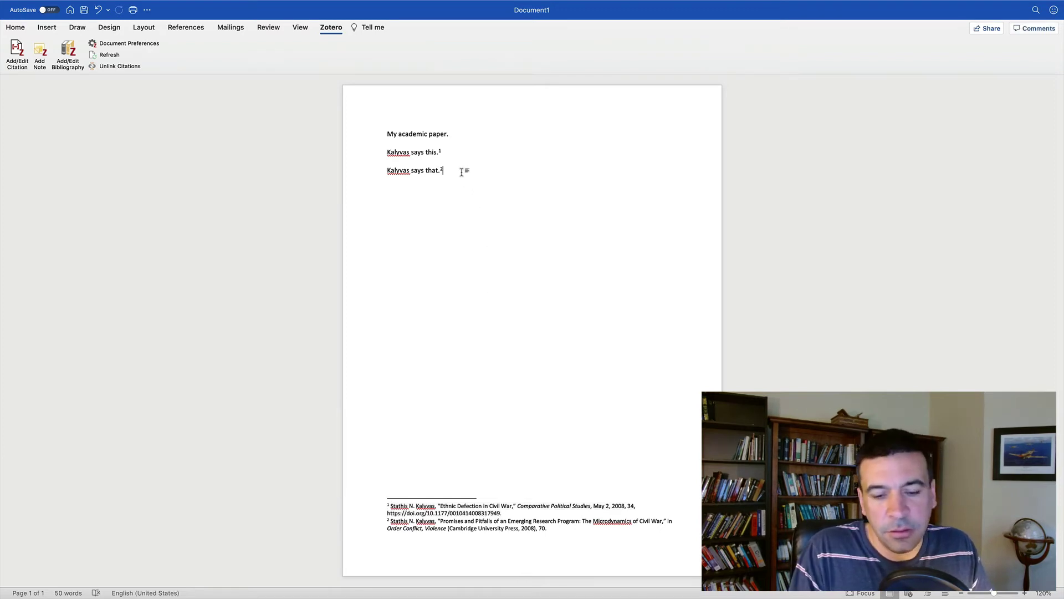
key("Return")
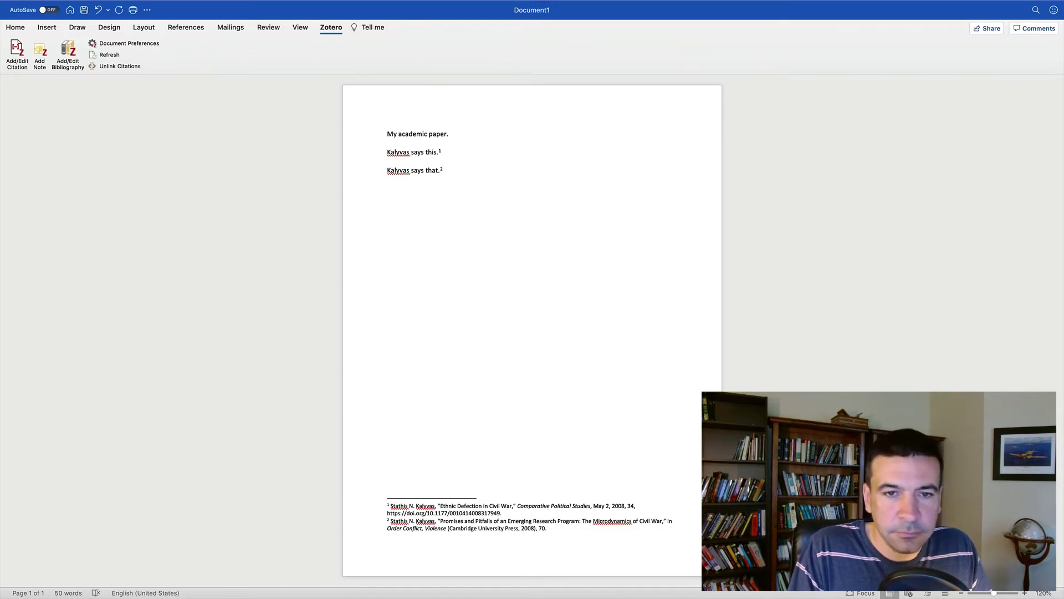
type("Reference AS t")
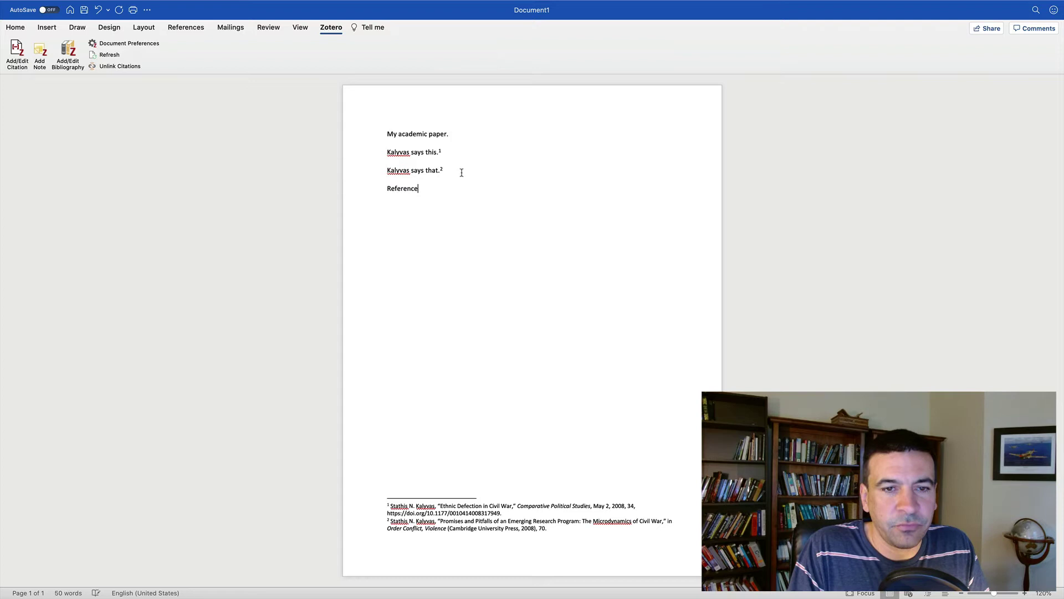
key("BackSpace")
key("BackSpace")
key("BackSpace")
type("to Staniland.")
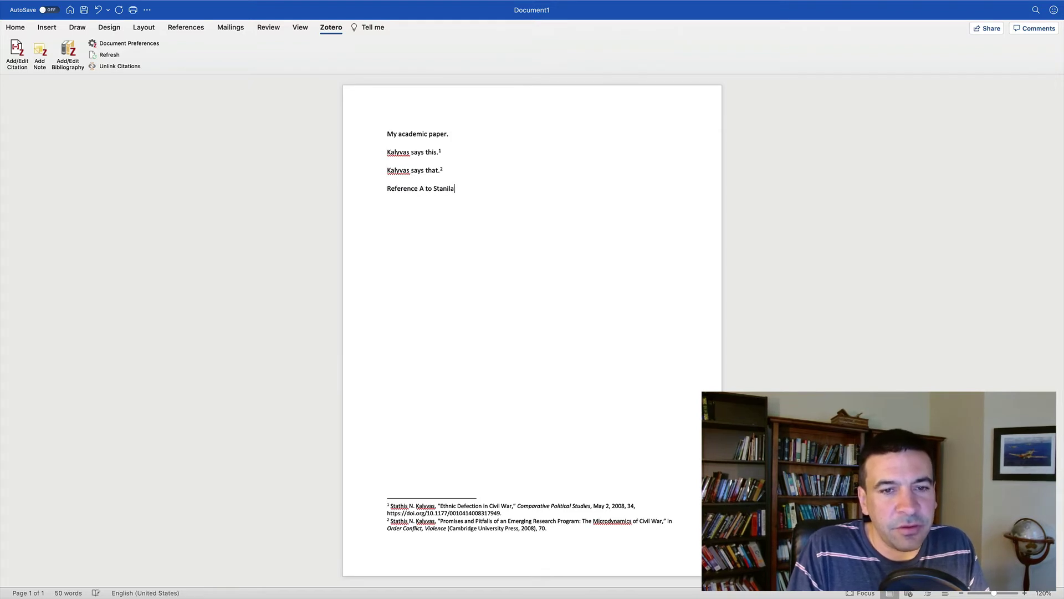
key("Return")
type("Reference B")
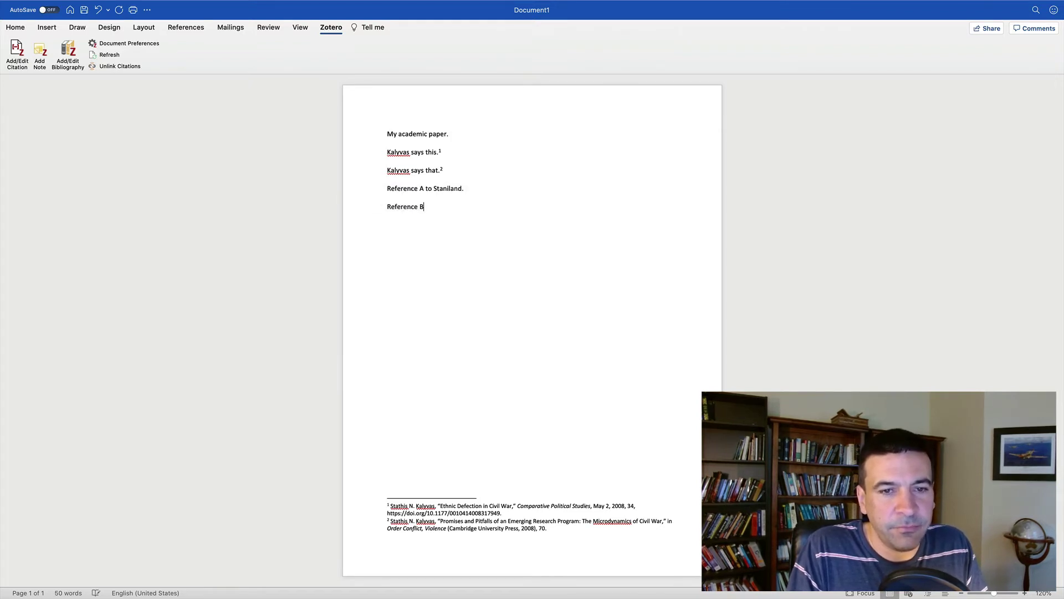
type(" to Staniland.")
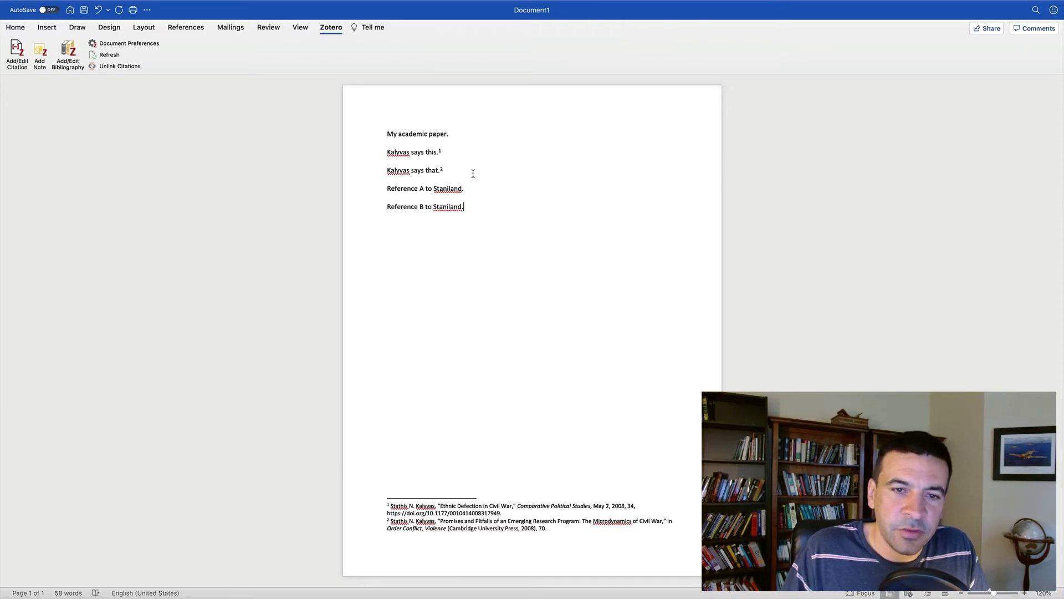
Cite Staniland's 2014 book as footnote 3 after 'Reference A to Staniland.'.
left_click(17, 52)
type("staniland")
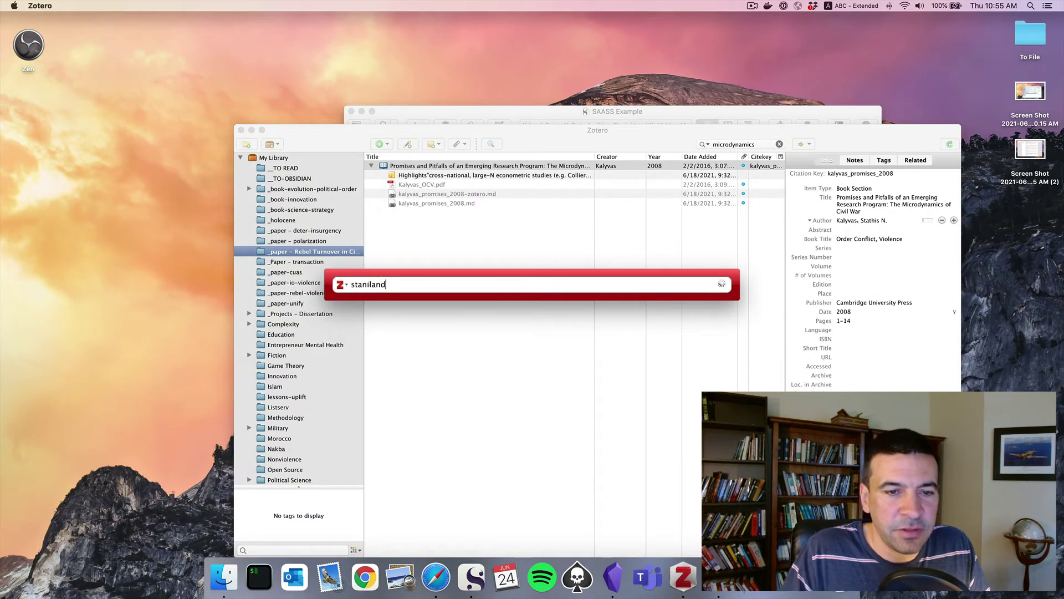
key("Return")
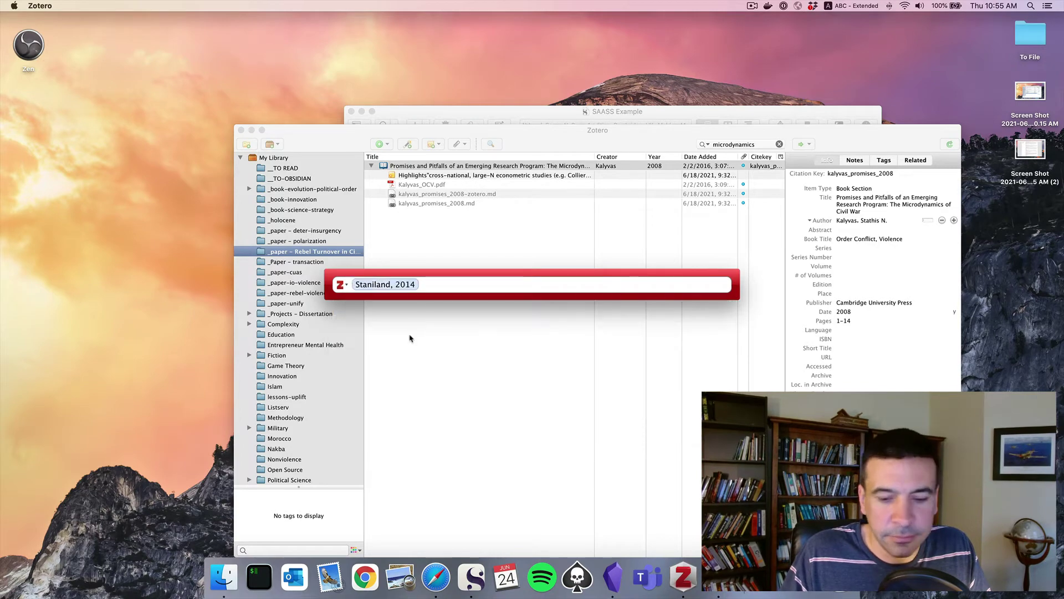
key("Return")
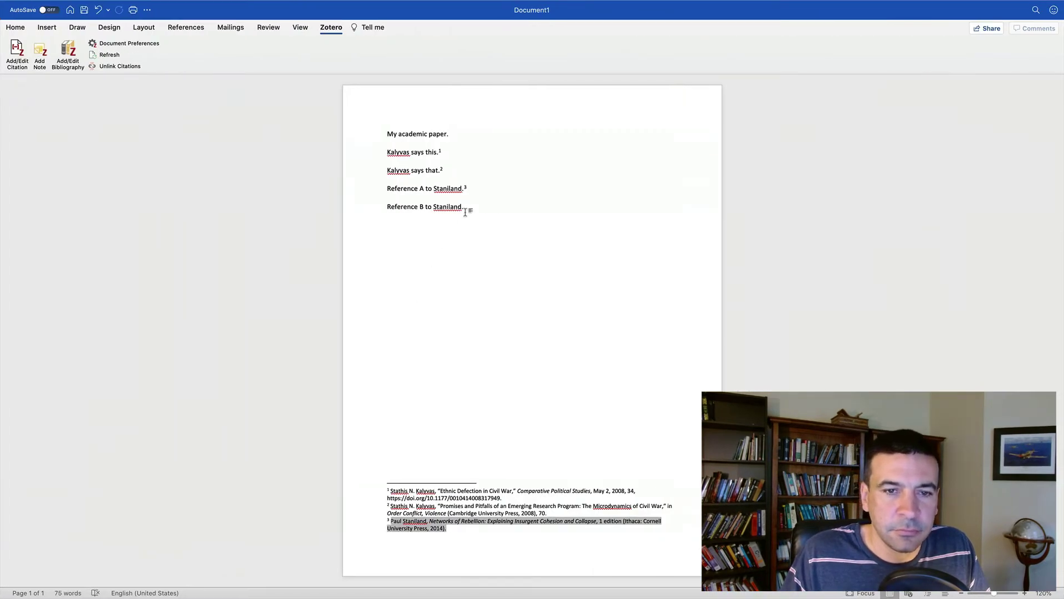
Cite Staniland 2014 again after 'Reference B to Staniland.', producing an Ibid. footnote 4.
left_click(13, 56)
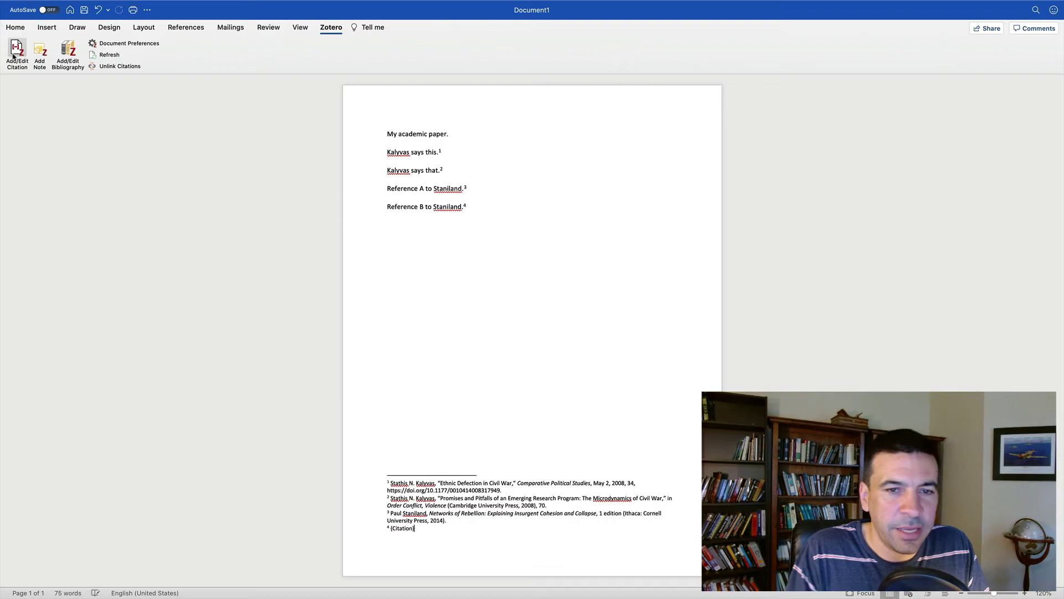
type("staniland")
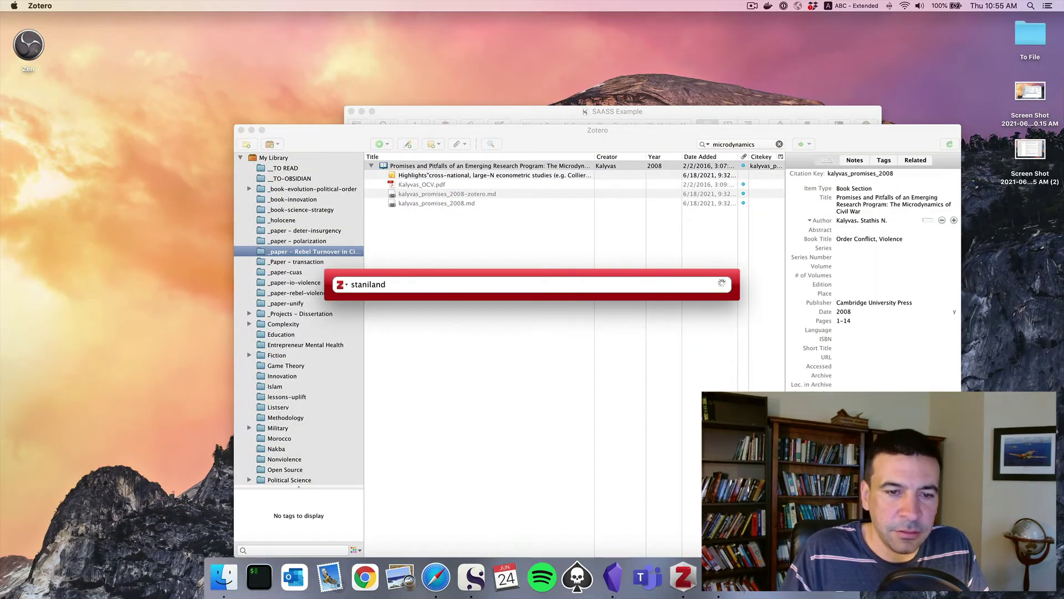
left_click(382, 317)
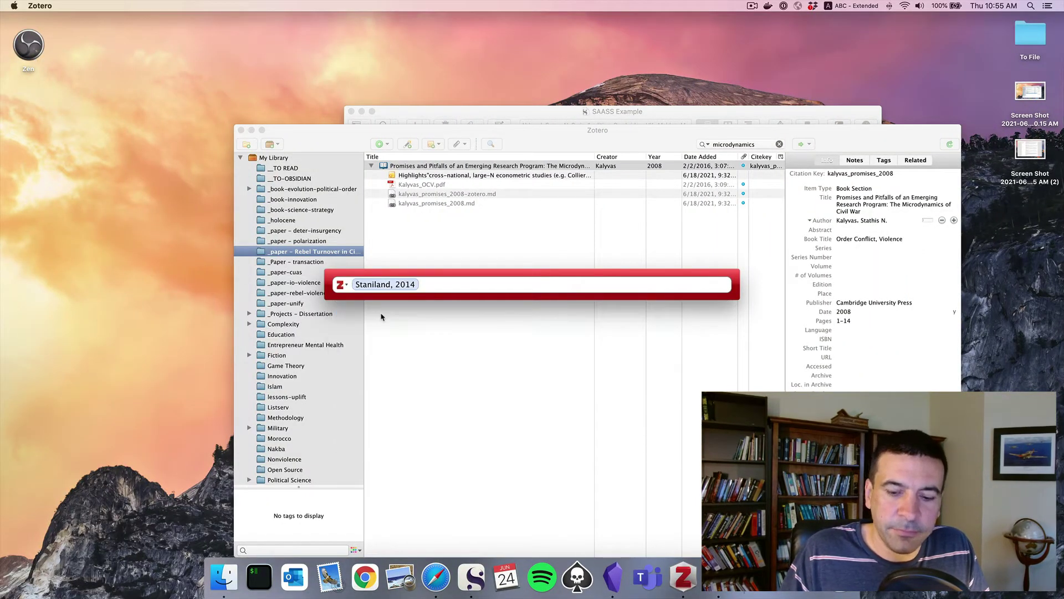
key("Return")
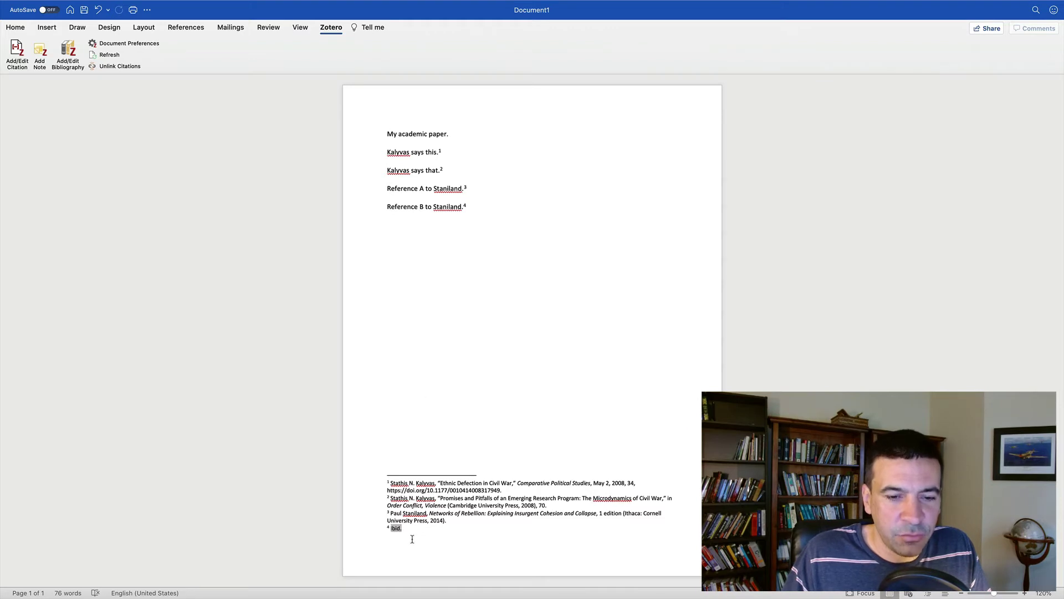
Move the 'Reference A to Staniland' line below 'Kalyvas says this.' and refresh the Zotero citations.
left_click(370, 188)
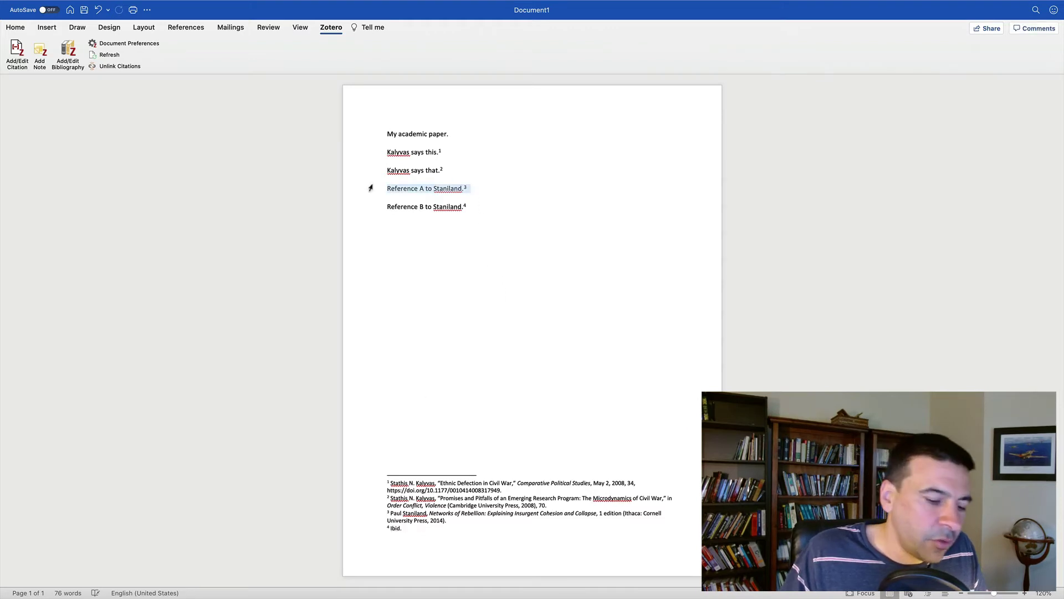
key("ctrl+x")
left_click(462, 156)
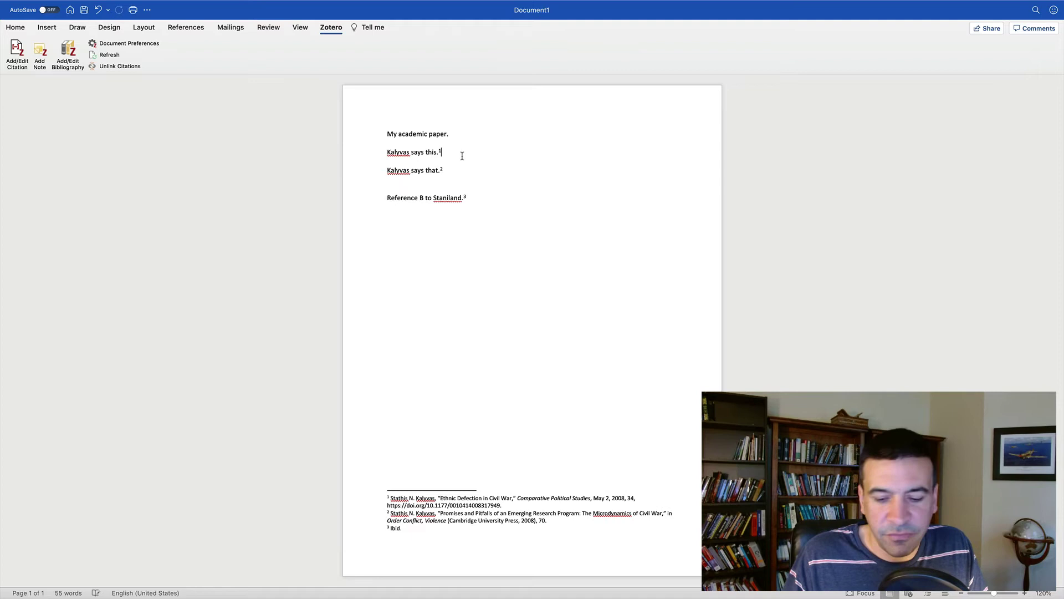
key("Return")
key("ctrl+v")
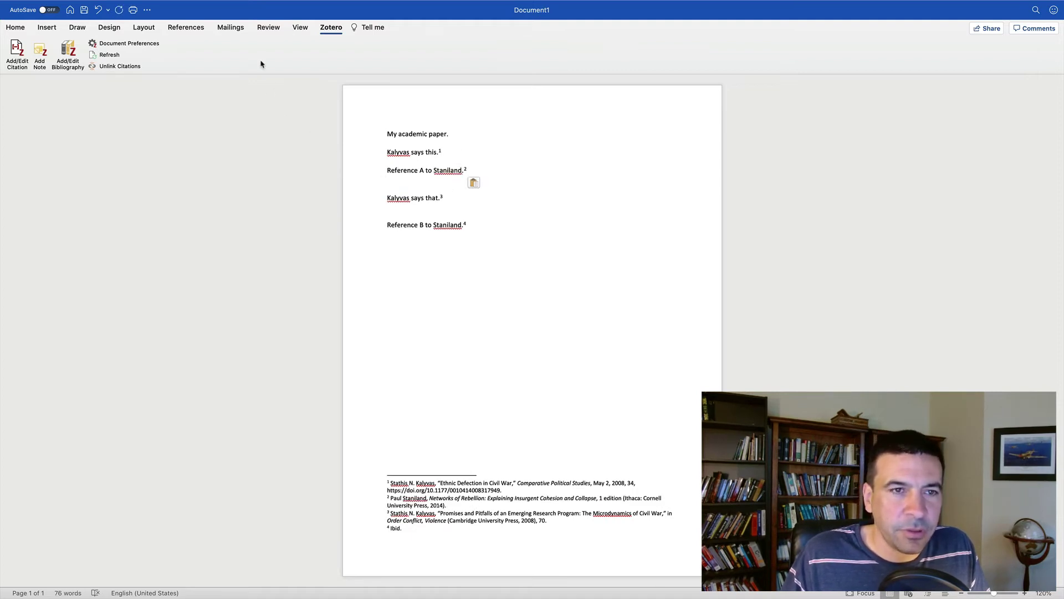
left_click(112, 56)
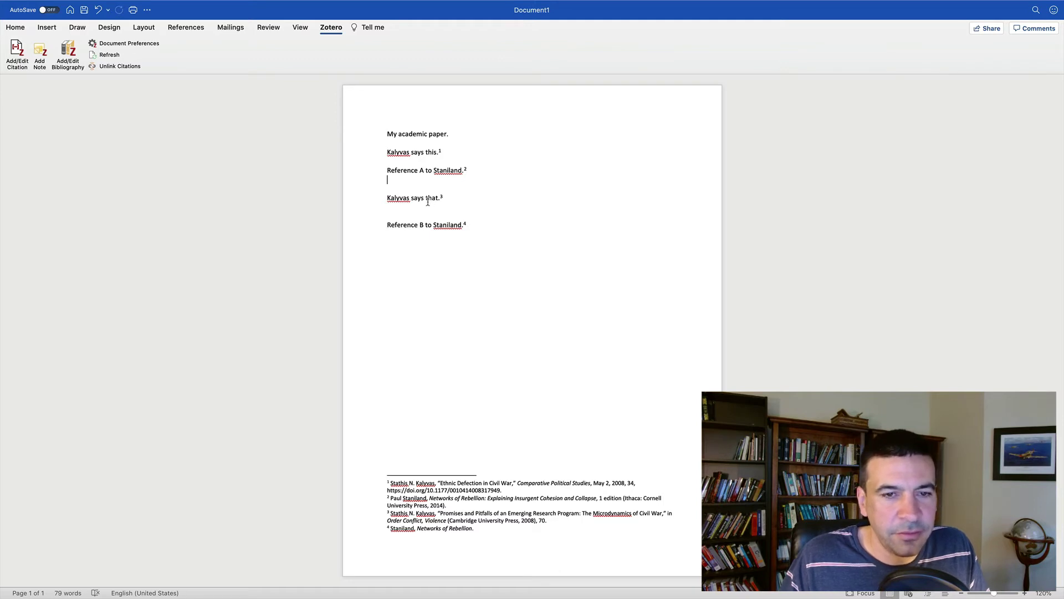
double_click(408, 199)
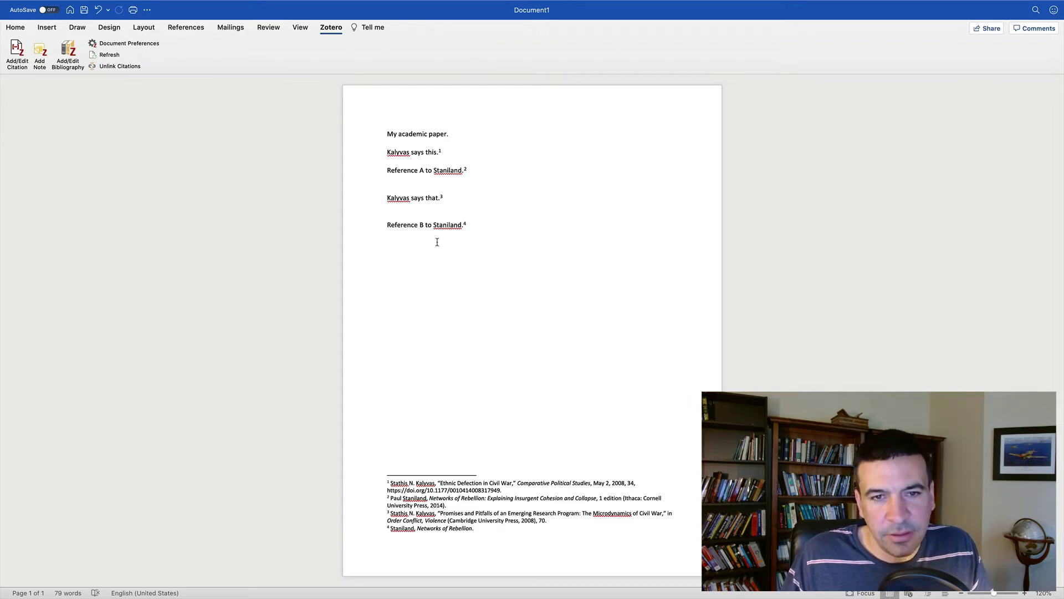
Add the sentence 'Another Kalyvas reference.' on a new line below 'Kalyvas says this.'.
left_click(455, 153)
key("Return")
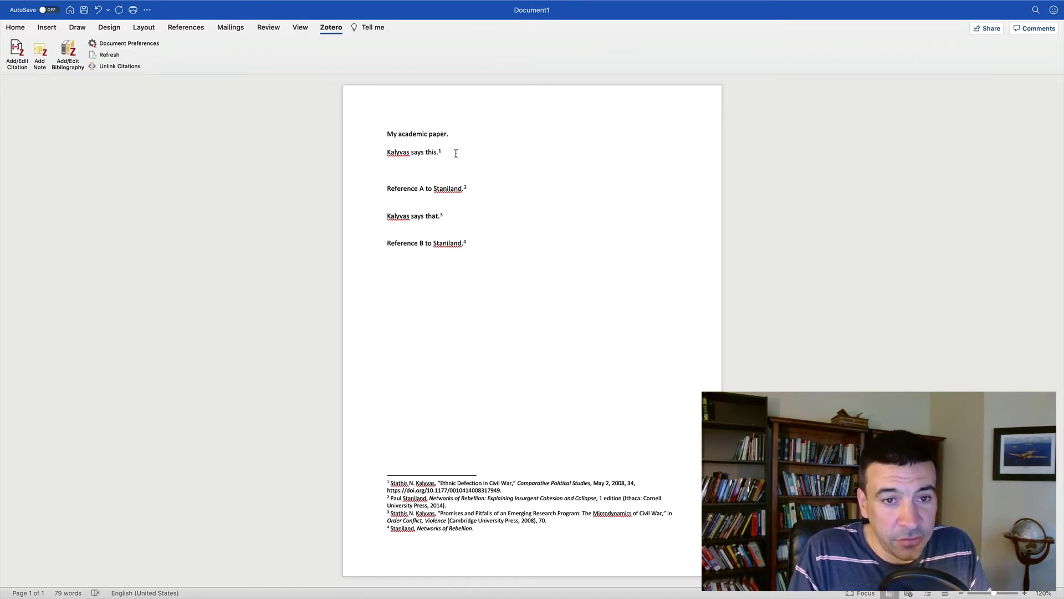
type("Another K")
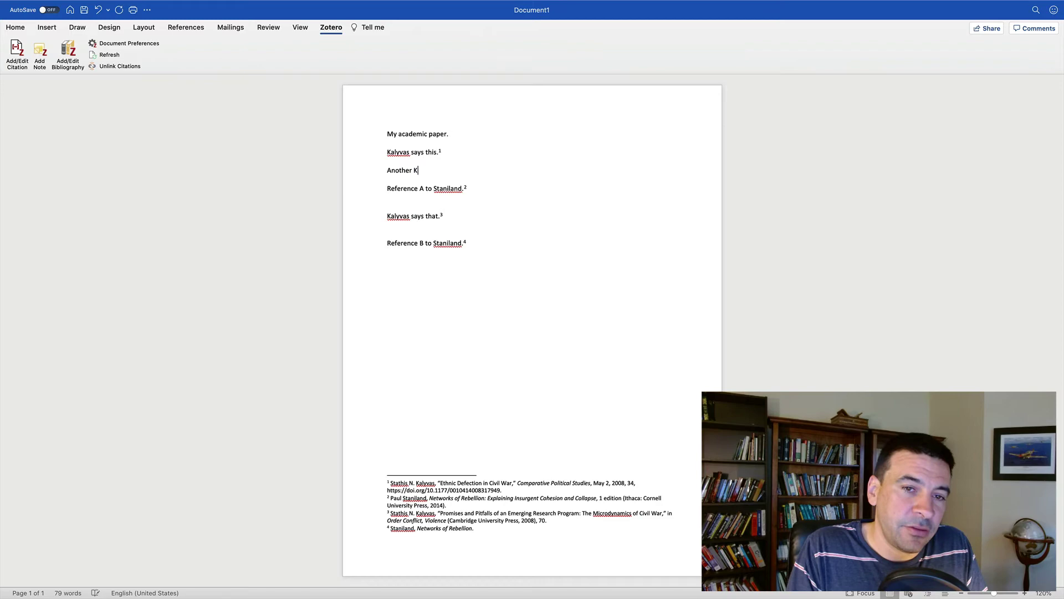
type("alyvas r")
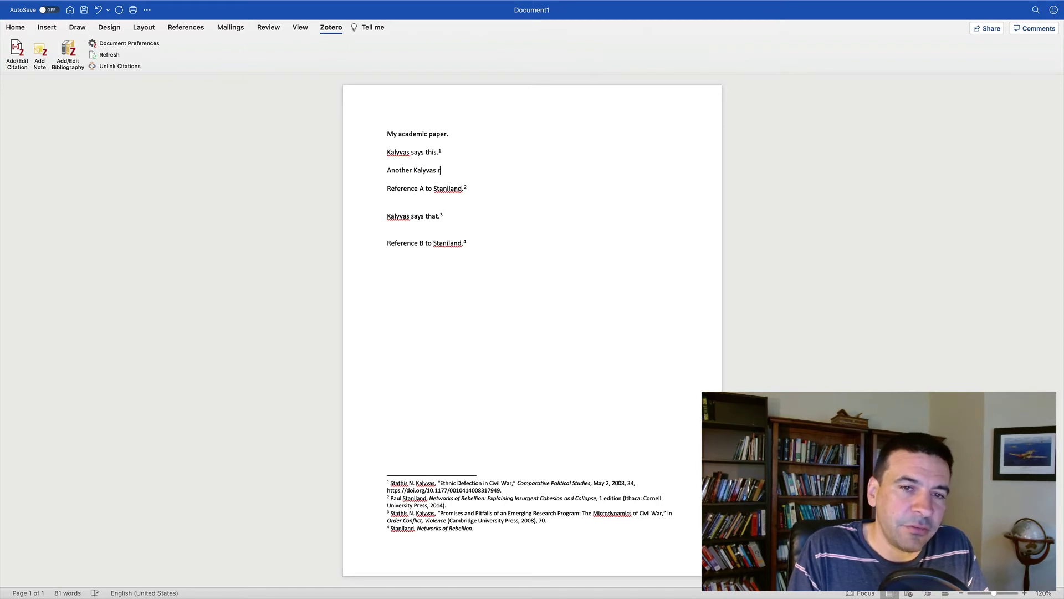
type("eference.")
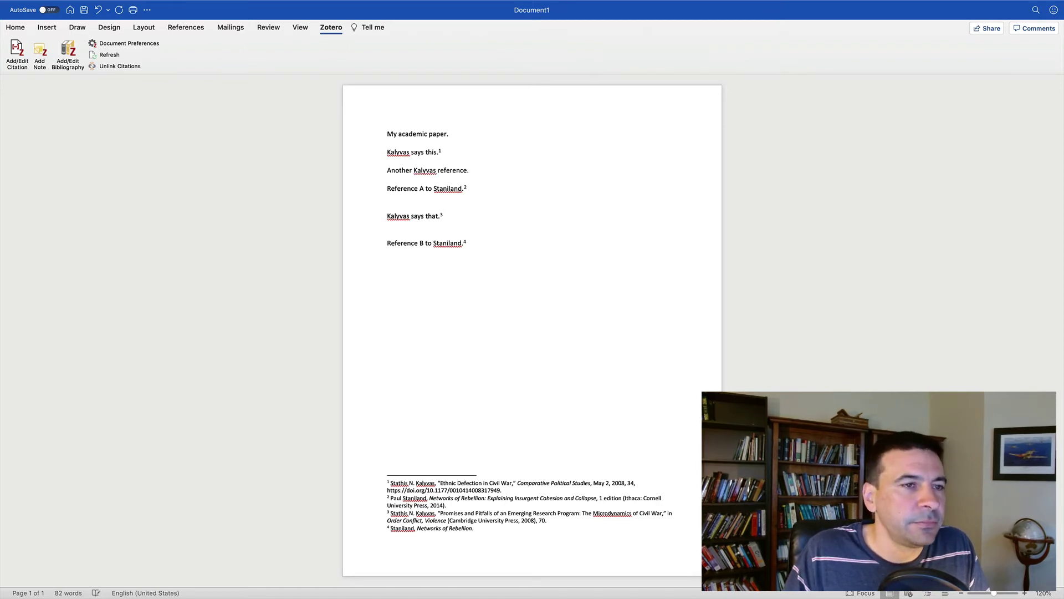
Cite Kalyvas's 'Ethnic Defection in Civil War' after the new sentence and refresh the footnotes.
key("ctrl+super+c")
type("kal")
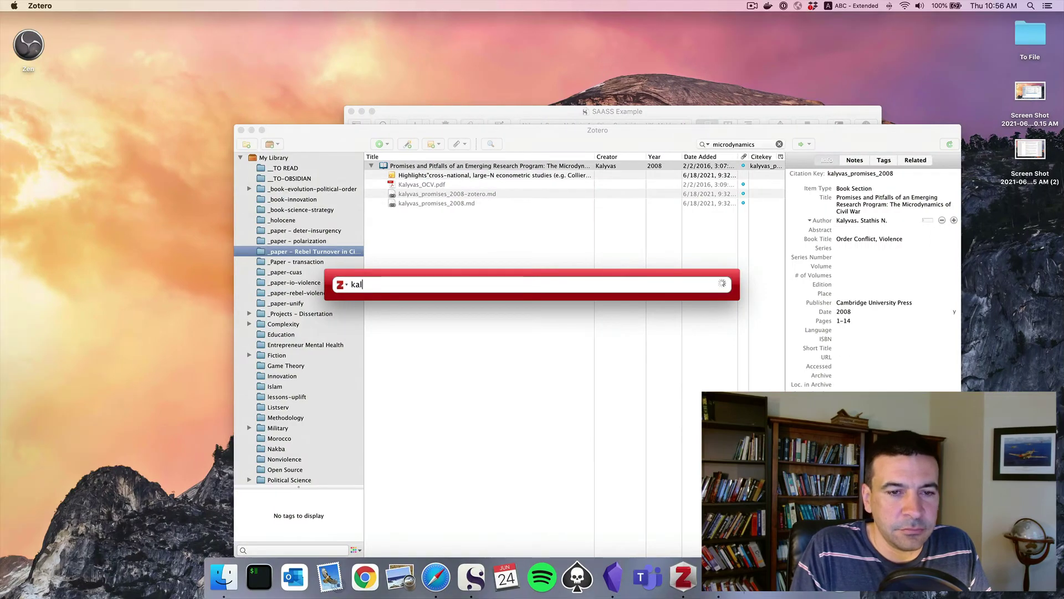
type("yvas")
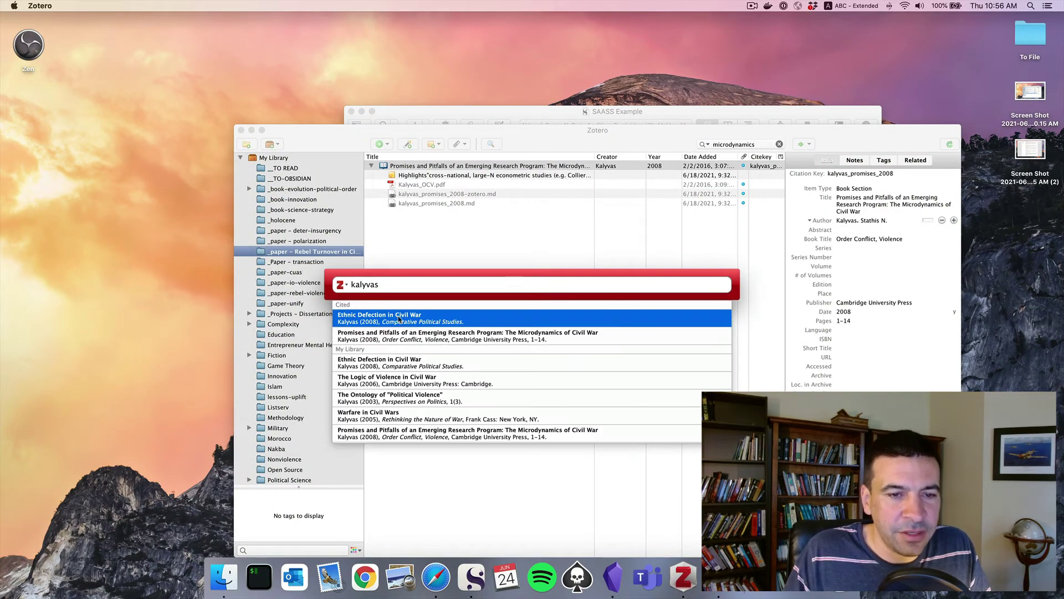
left_click(399, 319)
key("Return")
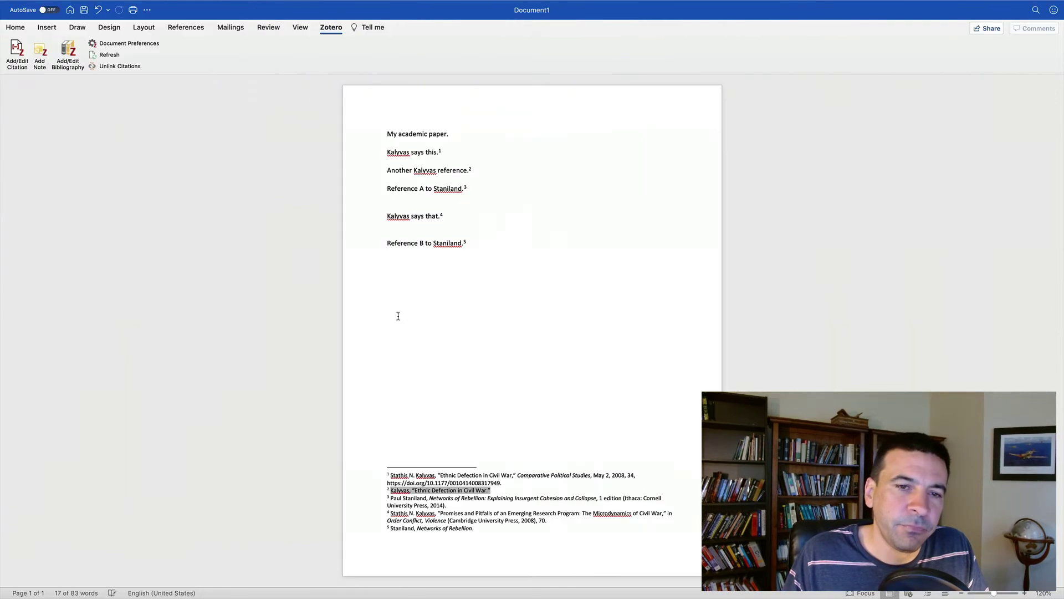
left_click(108, 54)
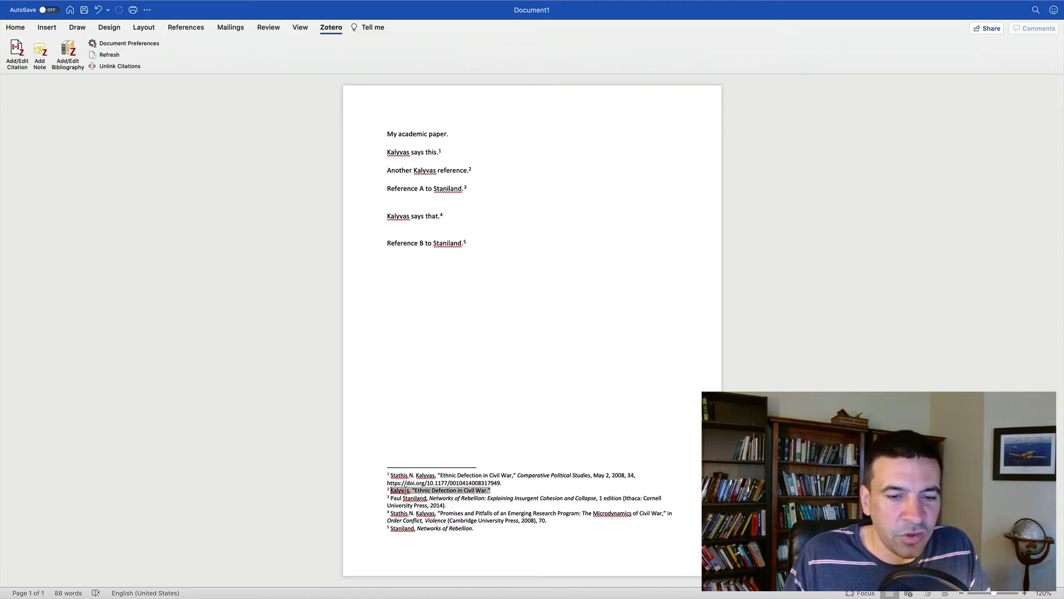
Add the sentence 'A third Kalyvas reference.' on a new line below 'Another Kalyvas reference.'.
left_click(480, 168)
key("Return")
type("A")
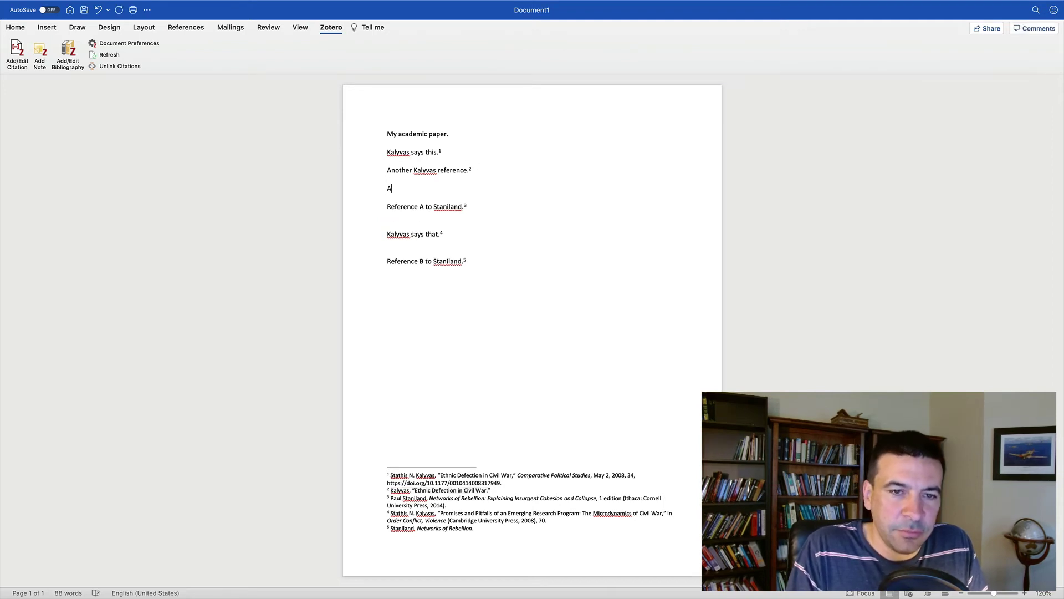
type(" third Kalyvas reference.")
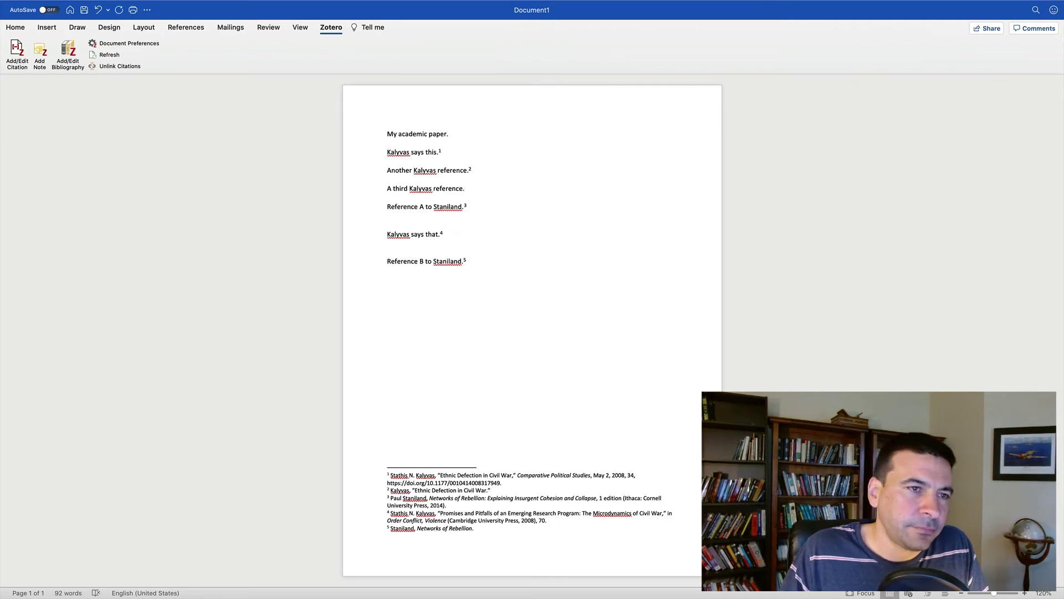
Cite 'Ethnic Defection in Civil War' again after it, so the new footnote reads Ibid.
left_click(17, 49)
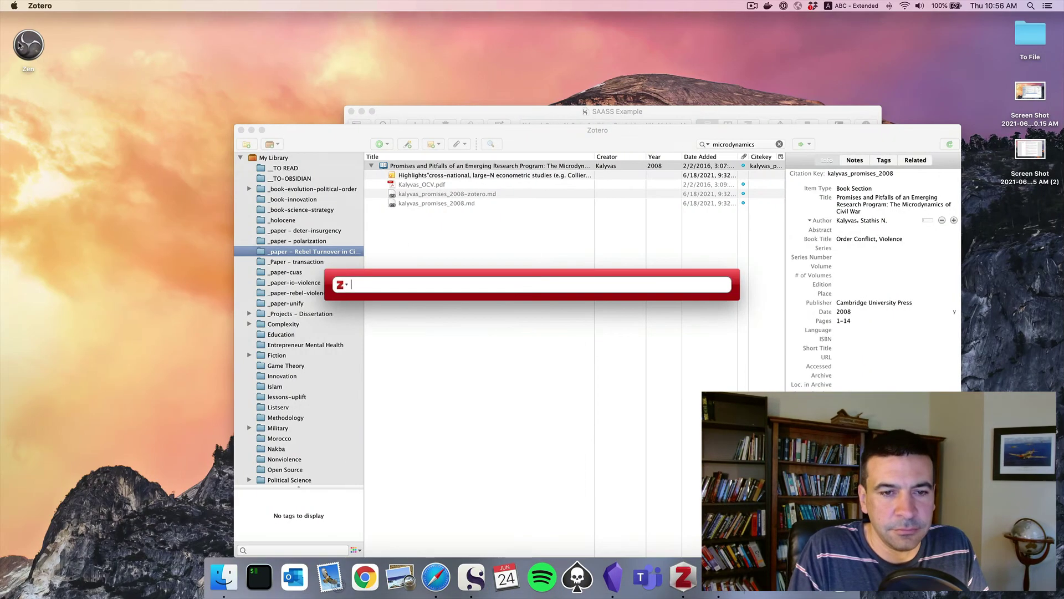
type("kalyvas")
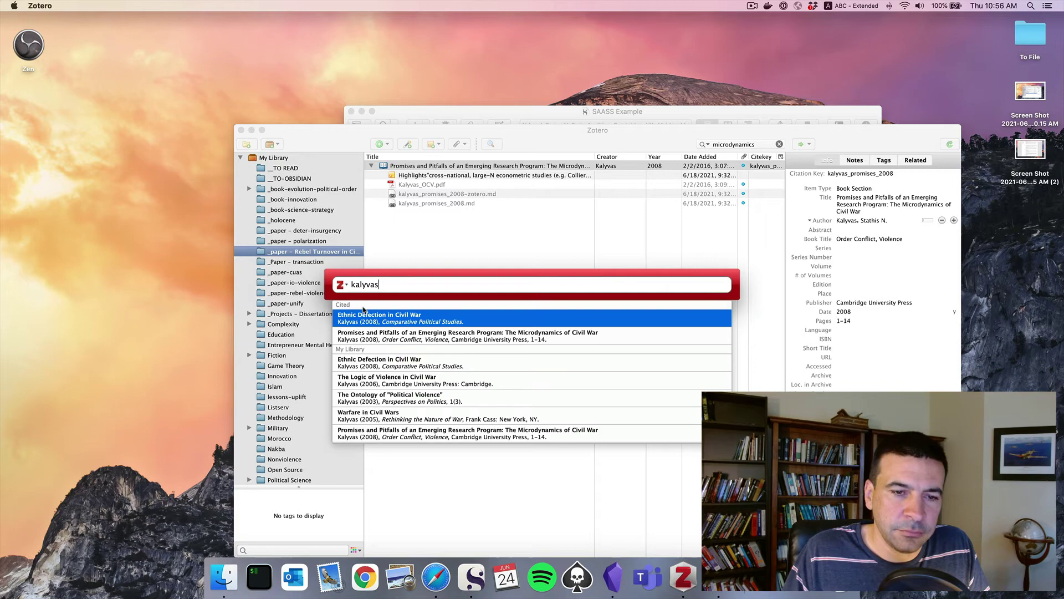
left_click(366, 316)
key("Return")
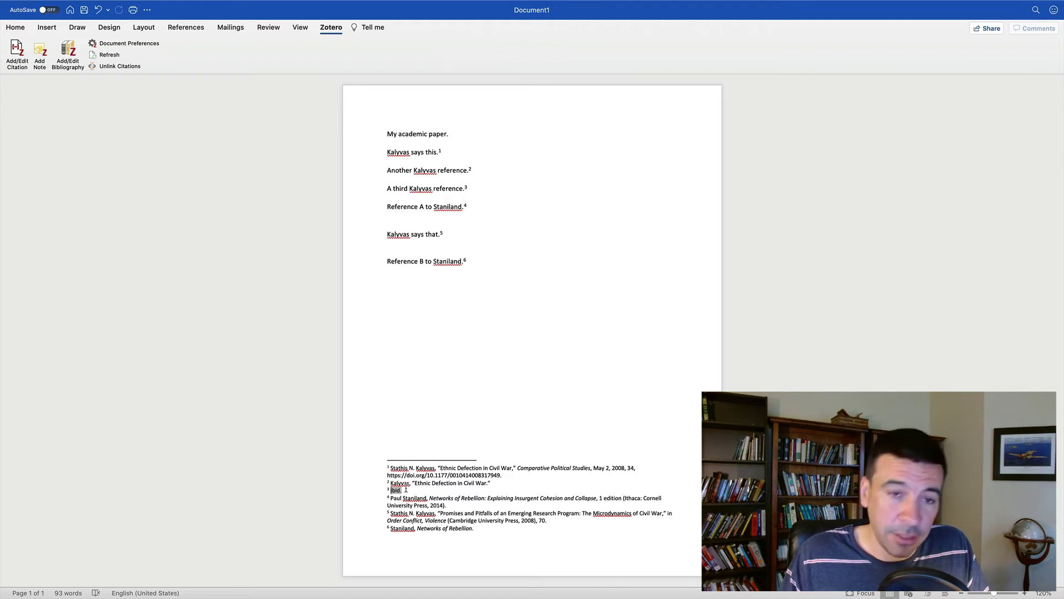
left_click(419, 217)
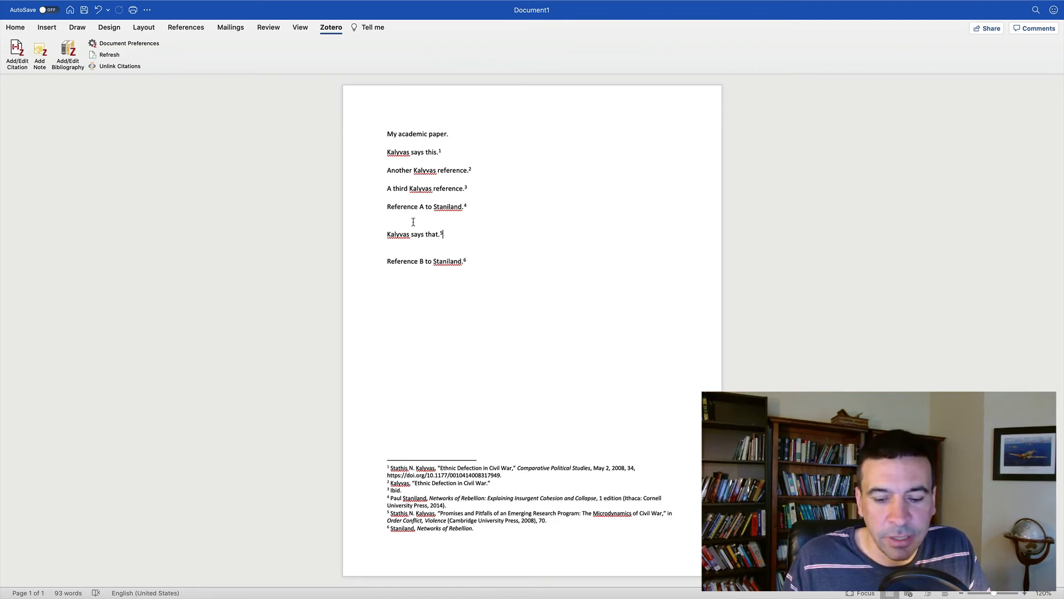
Remove the 'Kalyvas says that.' line and type a BIBLIOGRAPHY heading on a new line below Reference B.
key("super+z")
key("Return")
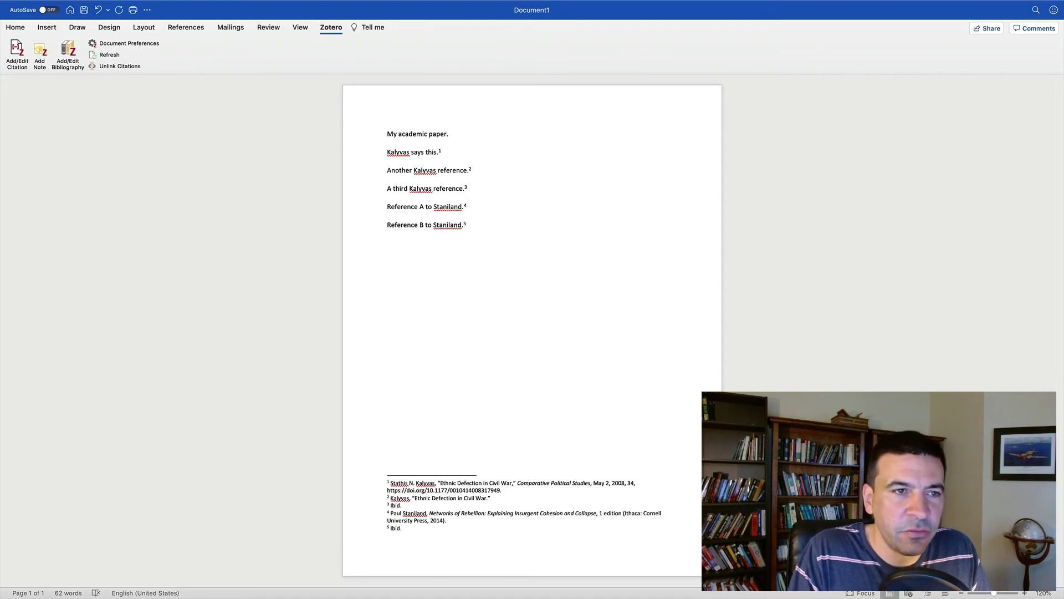
type("BIBLIOG")
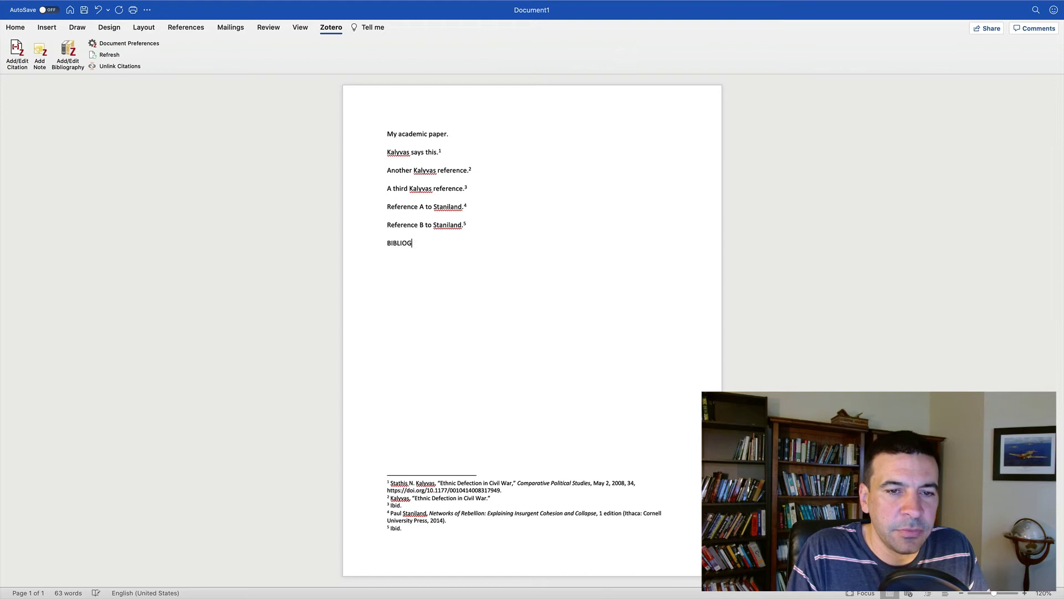
type("RAPHY")
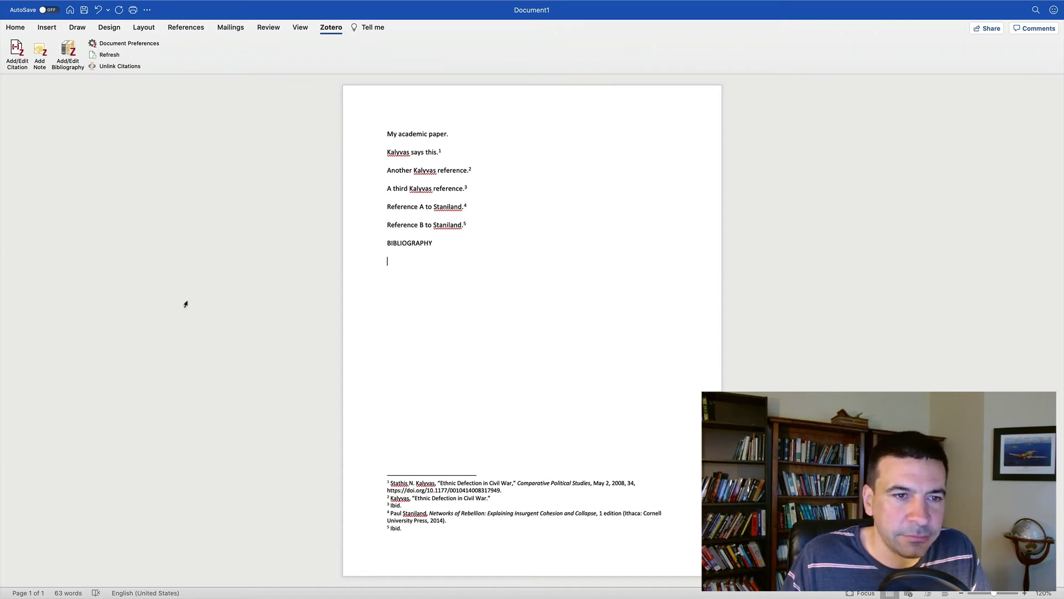
Insert and refresh a Zotero bibliography listing the Kalyvas and Staniland works under the heading.
left_click(68, 51)
left_click(102, 55)
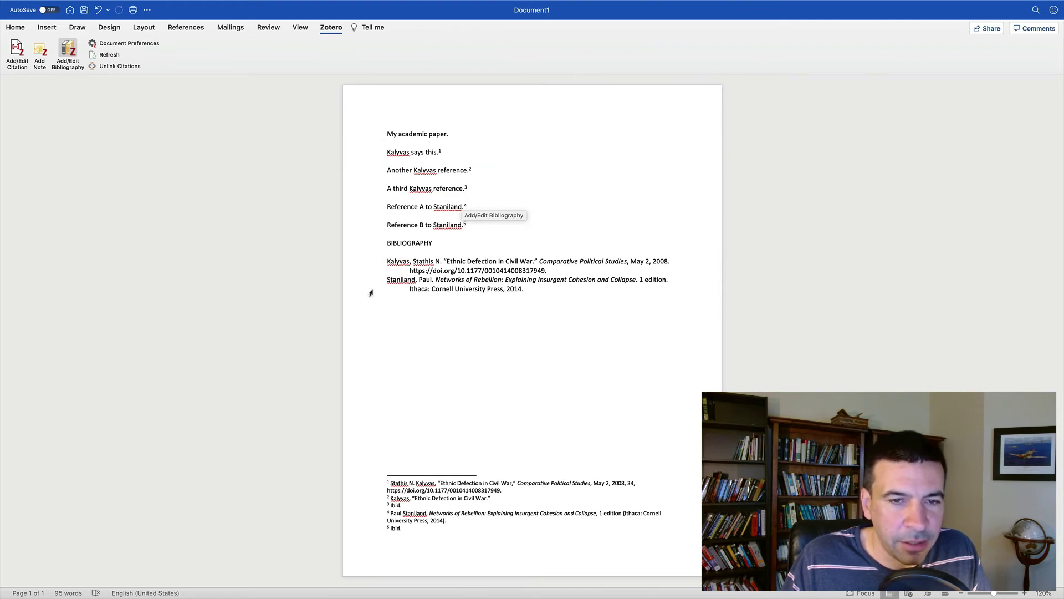
left_click(396, 243)
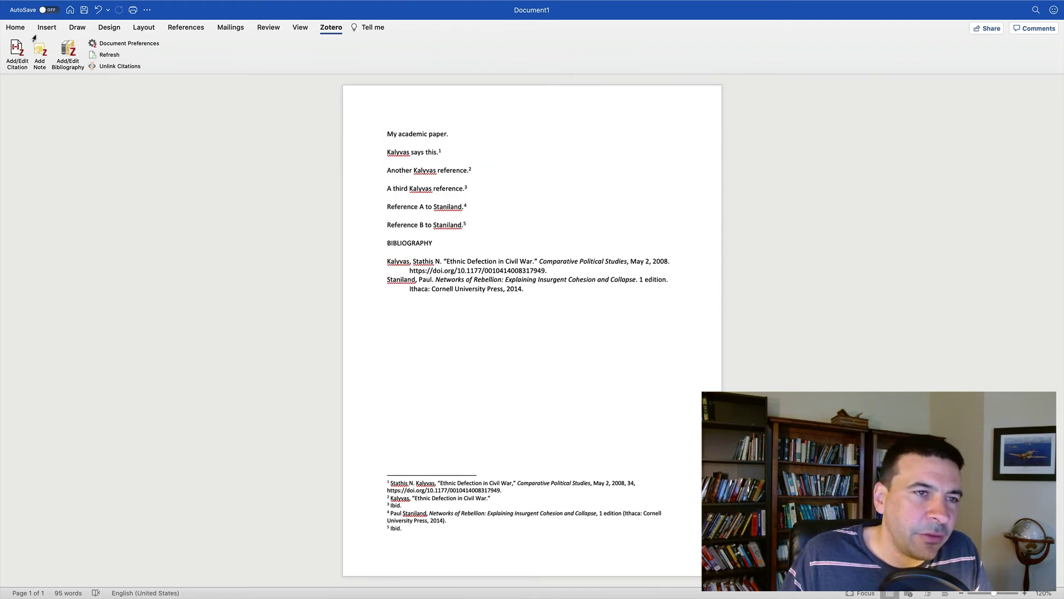
left_click(15, 27)
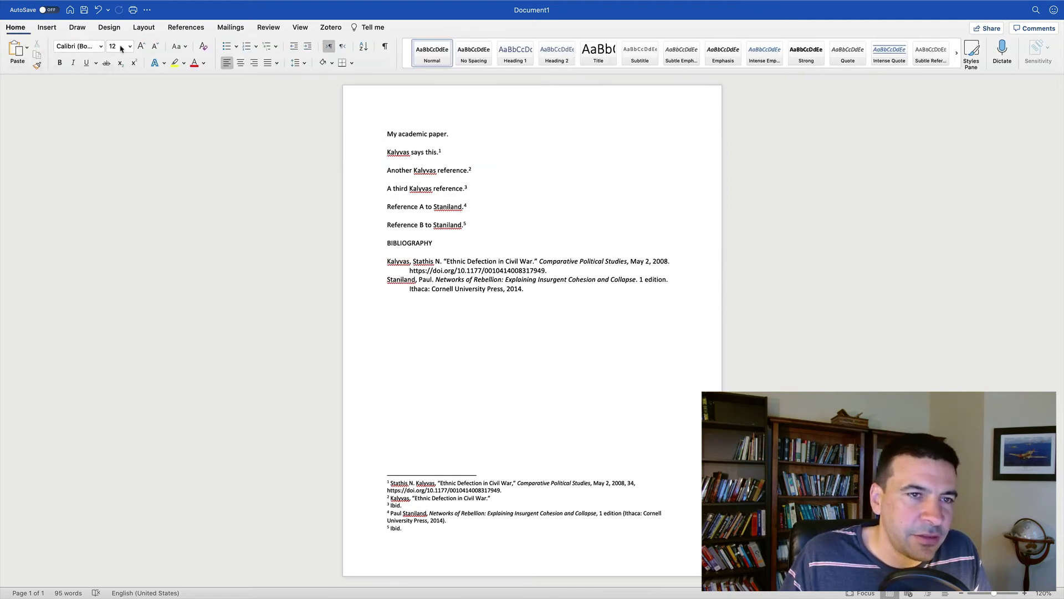
Center the BIBLIOGRAPHY heading over the two hanging-indented bibliography entries.
left_click(241, 62)
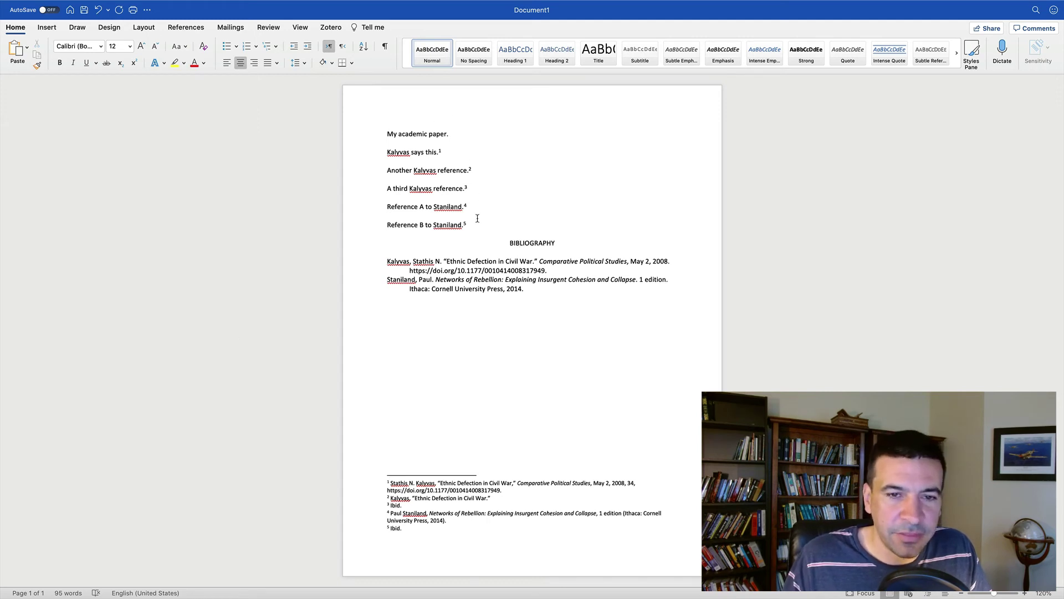
left_click(521, 245)
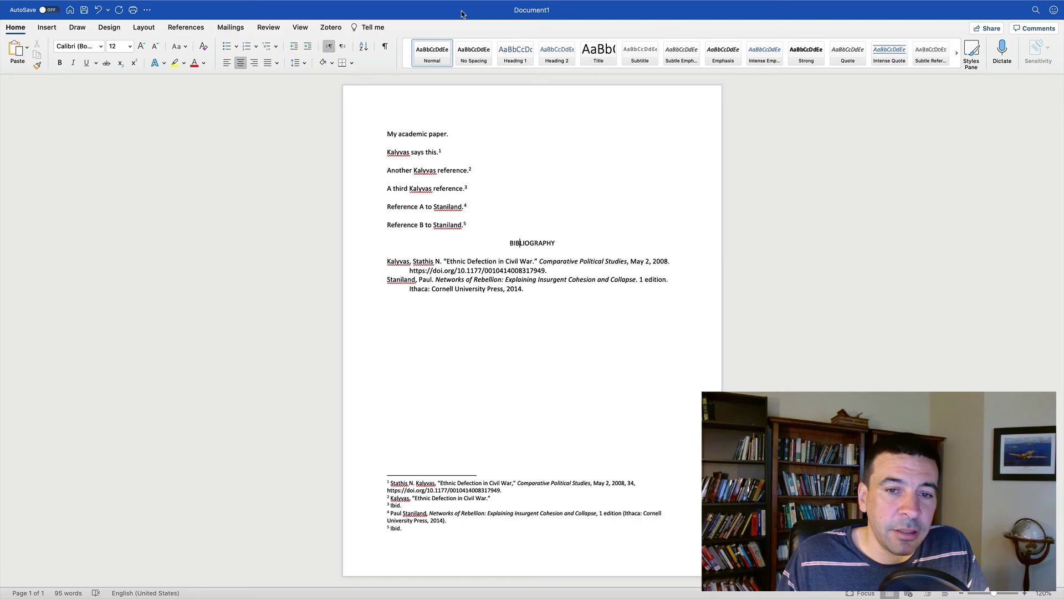
Change the document citation style to Chicago 17th edition (full note), turning Ibid. notes into short author names.
key("ctrl+Left")
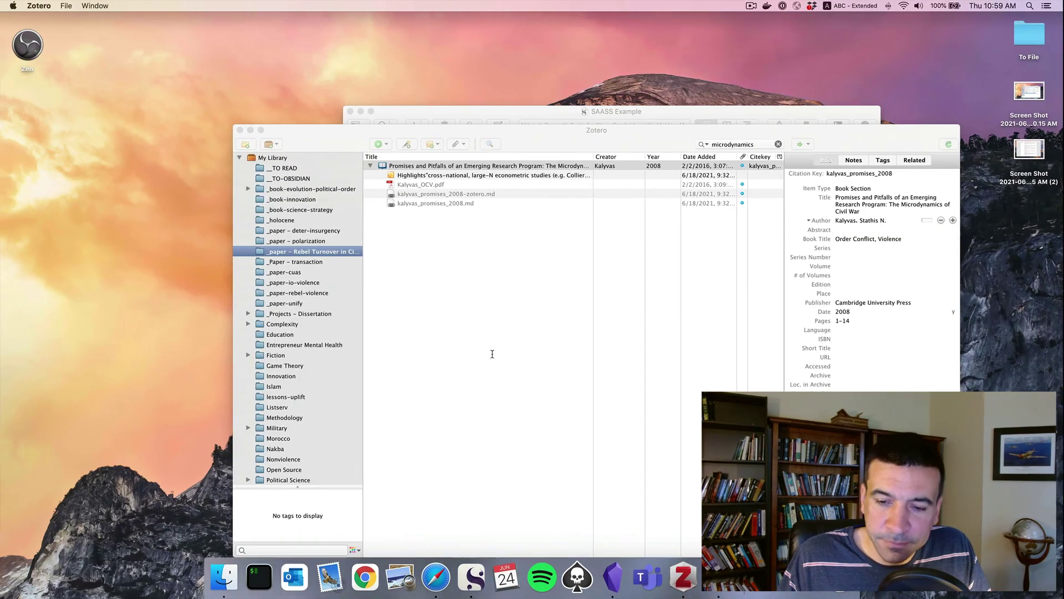
key("ctrl+Right")
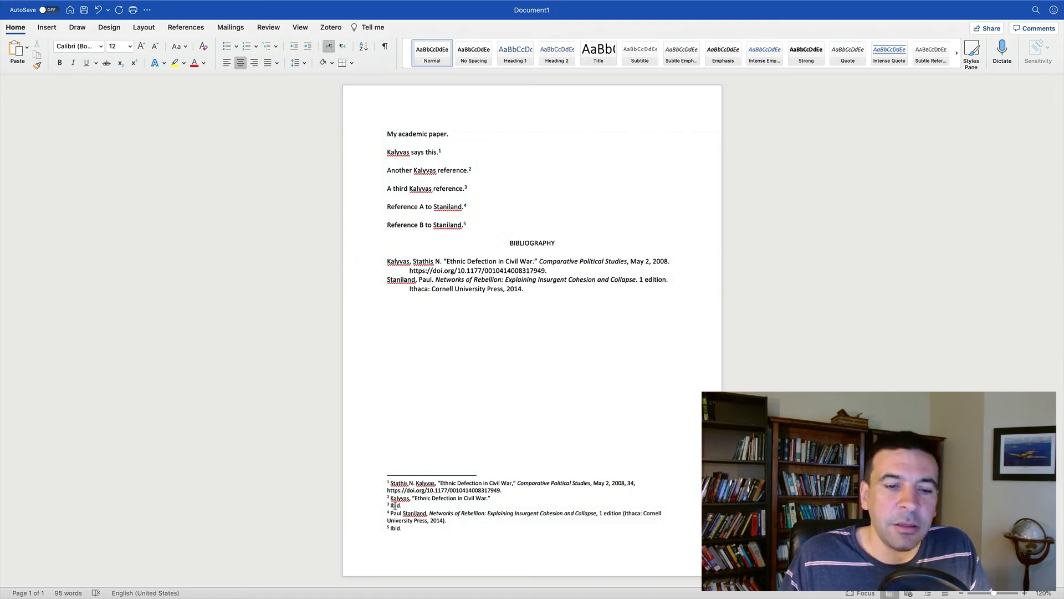
left_click_drag(391, 505, 403, 505)
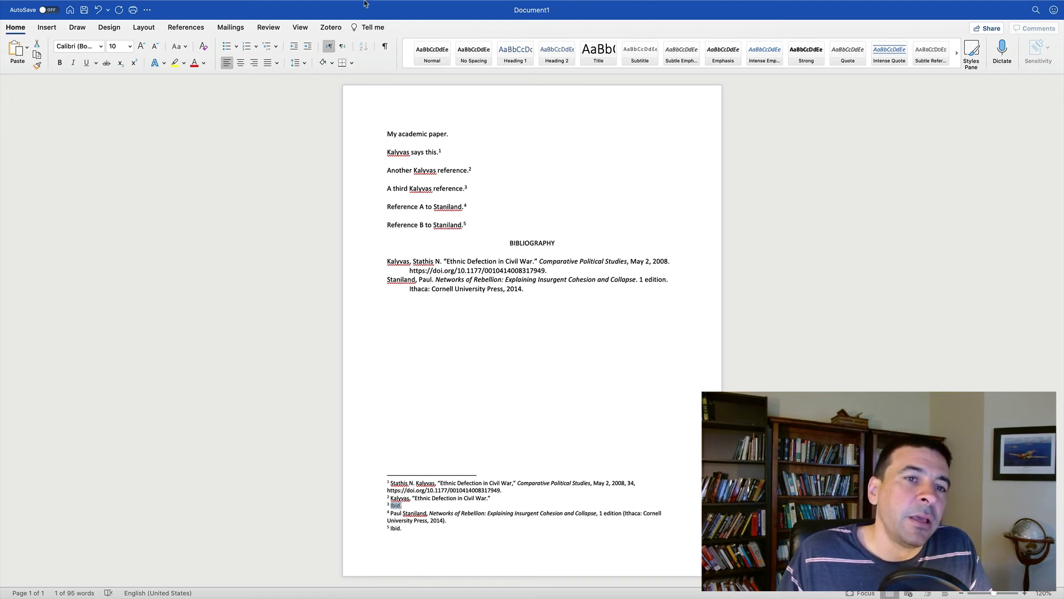
left_click(328, 27)
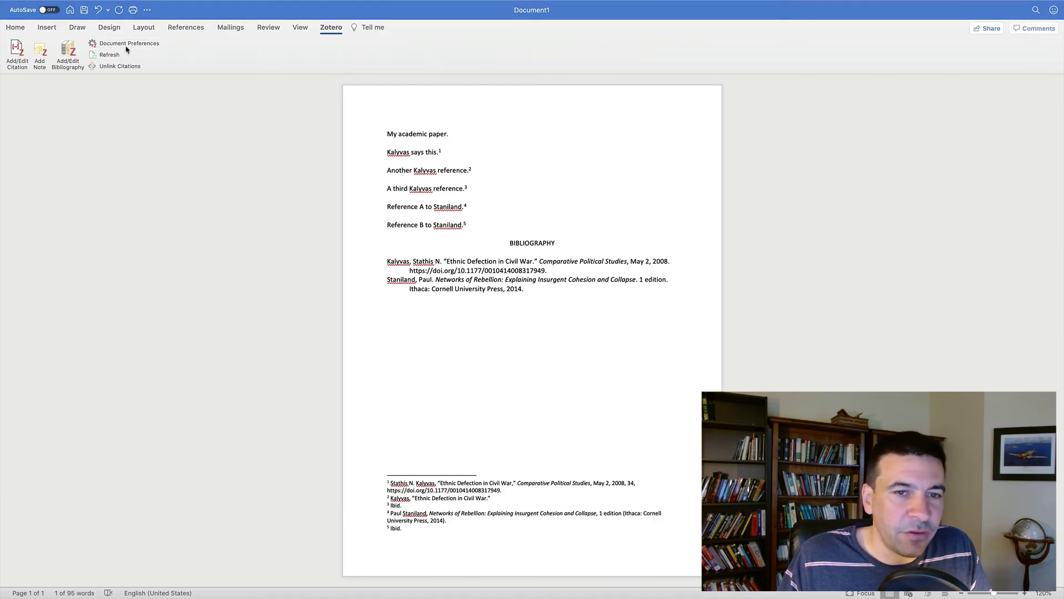
left_click(108, 44)
left_click(526, 212)
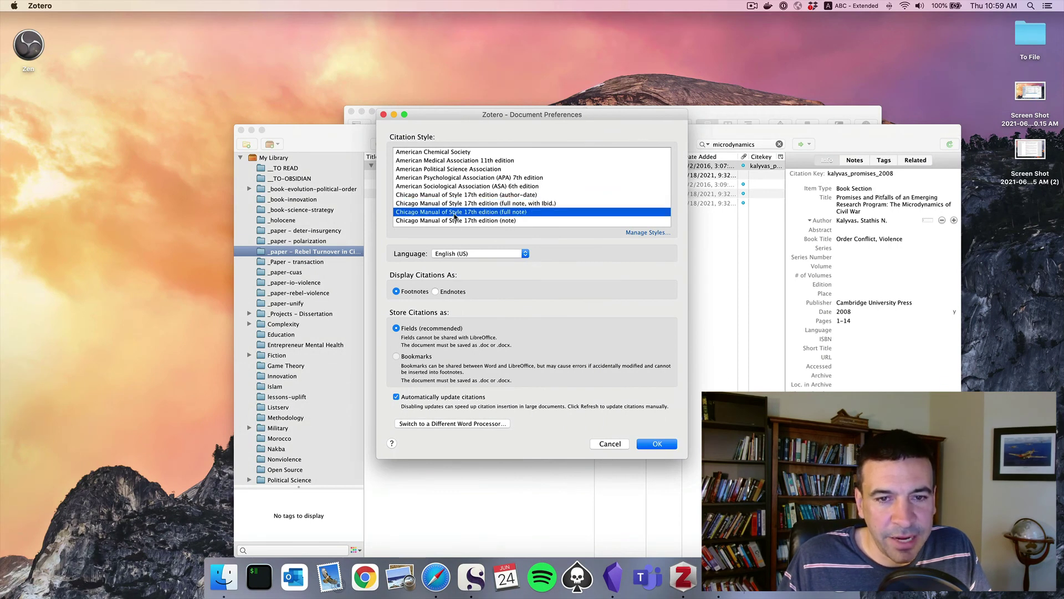
left_click(657, 444)
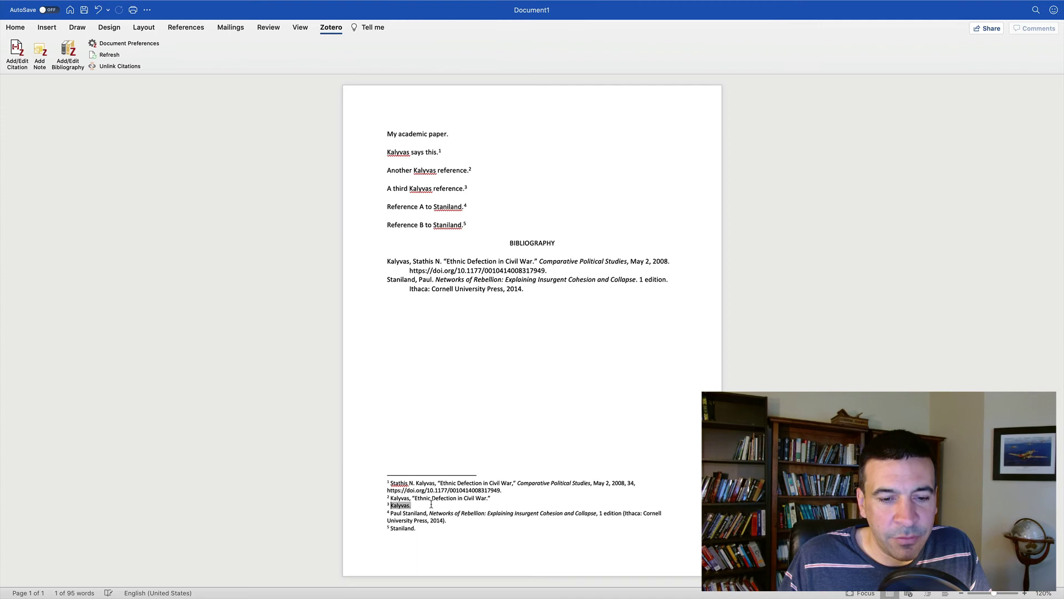
left_click(414, 506)
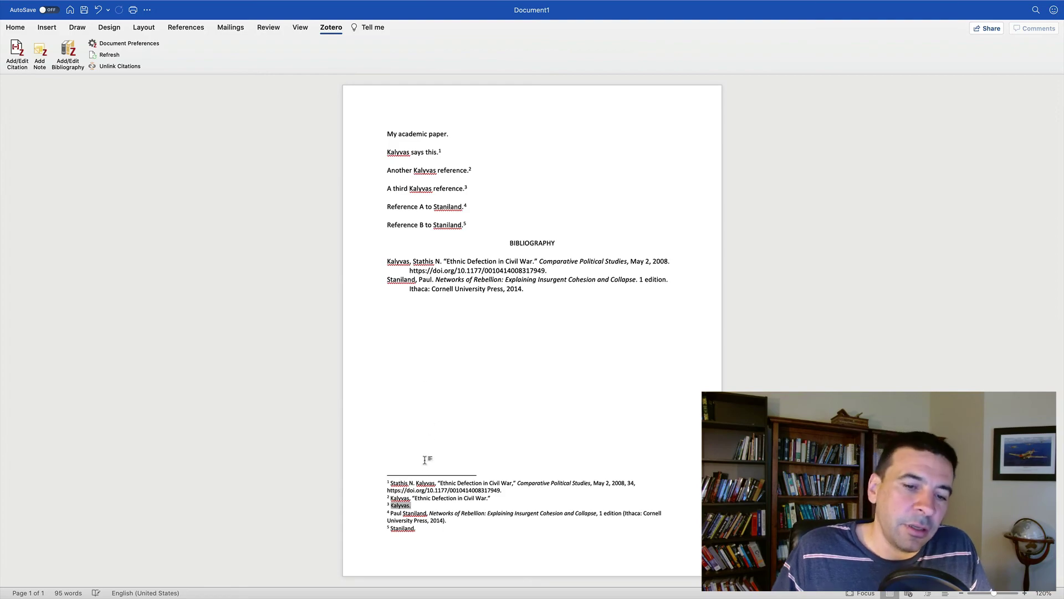
key("ctrl+Left")
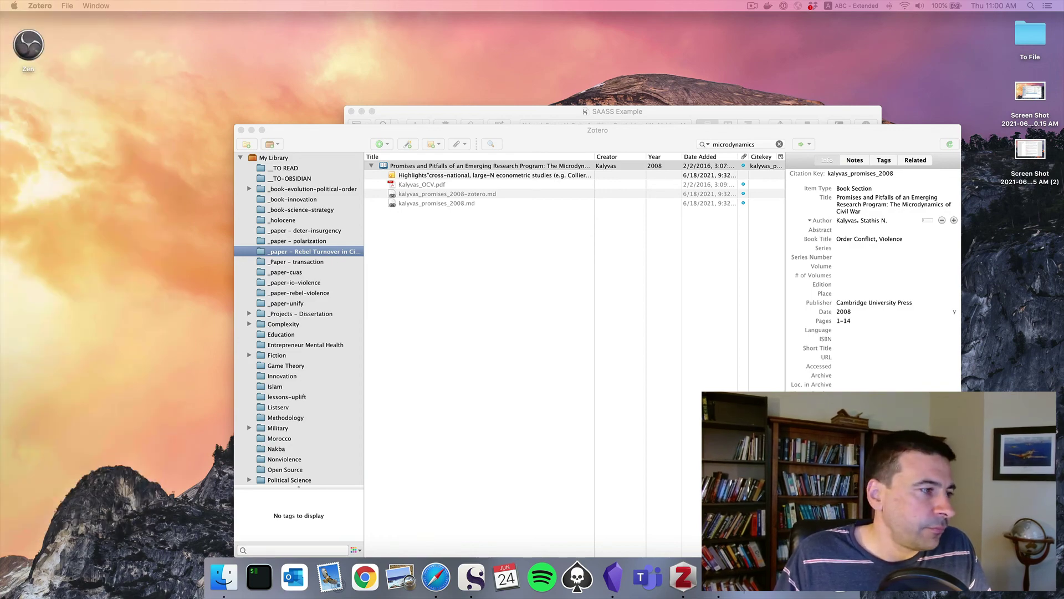
Open the Zotero Style Repository site in Safari from an address-bar search for 'zotero style repository'.
key("super+Tab")
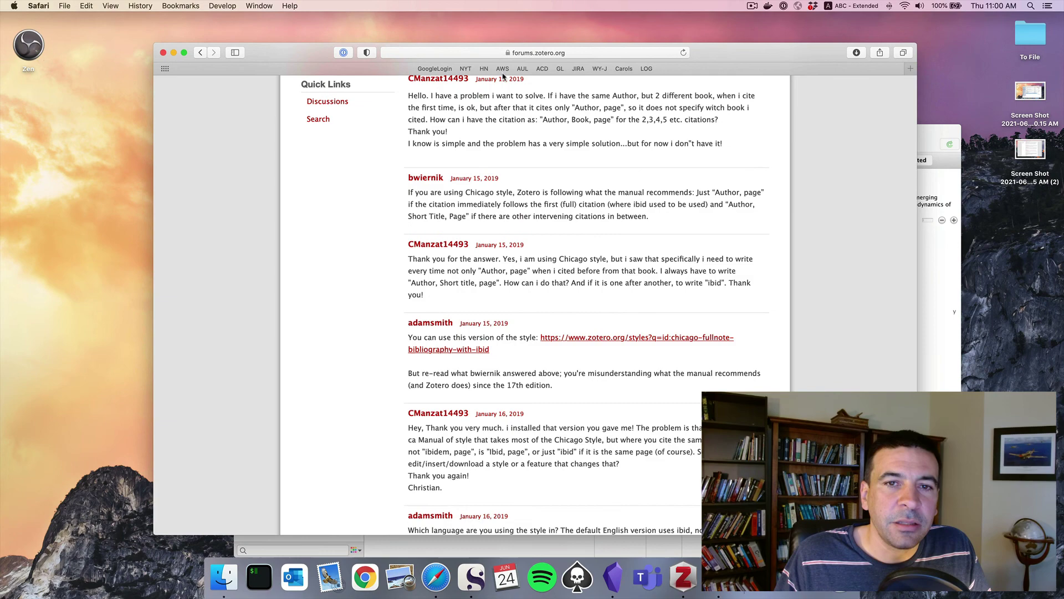
left_click(454, 53)
type("zotero s")
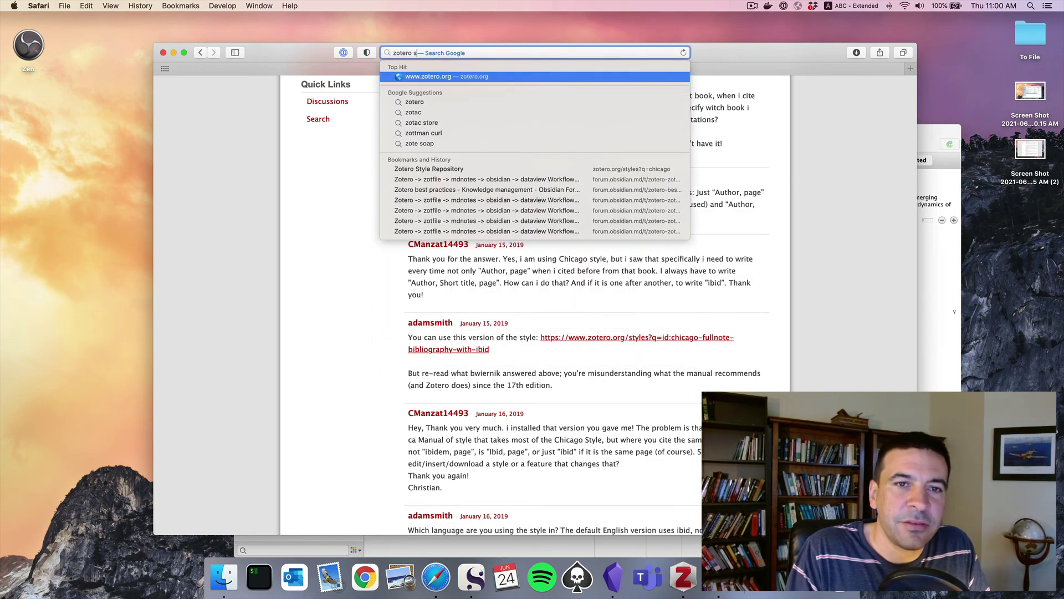
type("tyle repository")
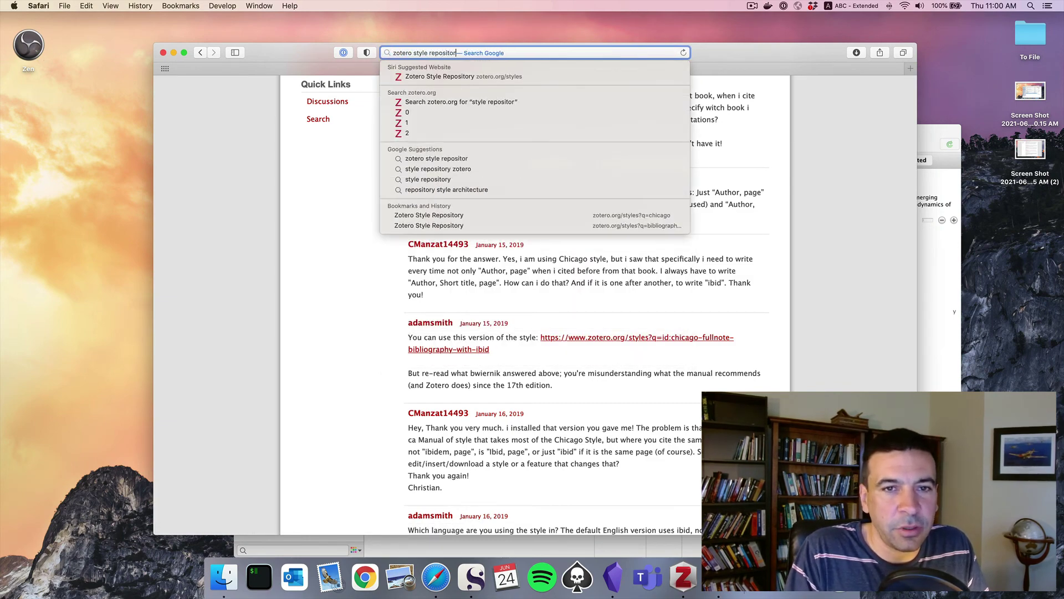
left_click(451, 76)
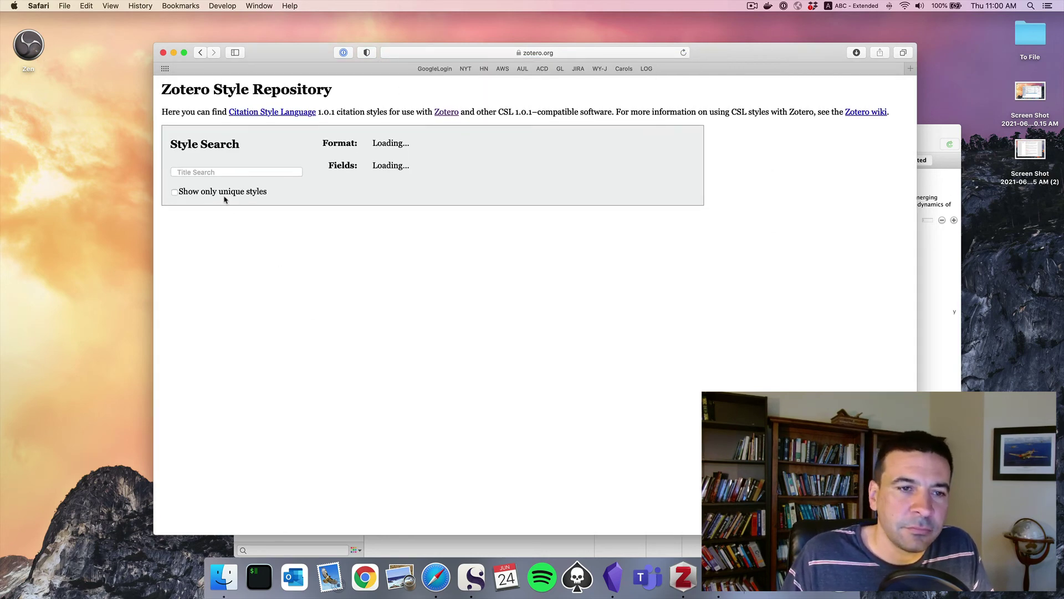
Search style titles for 'chicago' and browse the 23 results, including full note with Ibid.
left_click(204, 171)
type("c")
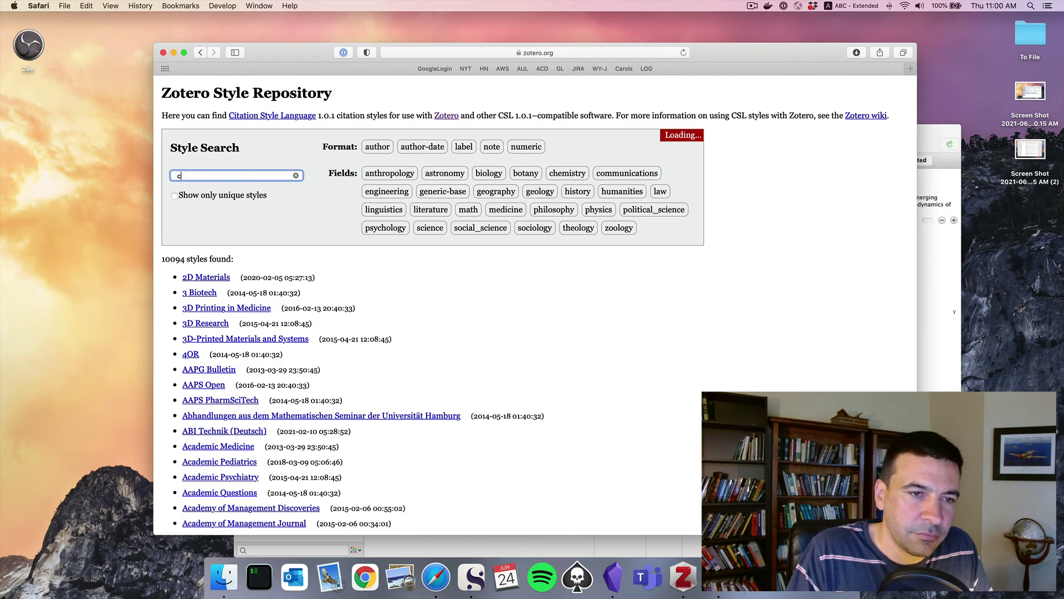
type("hicago")
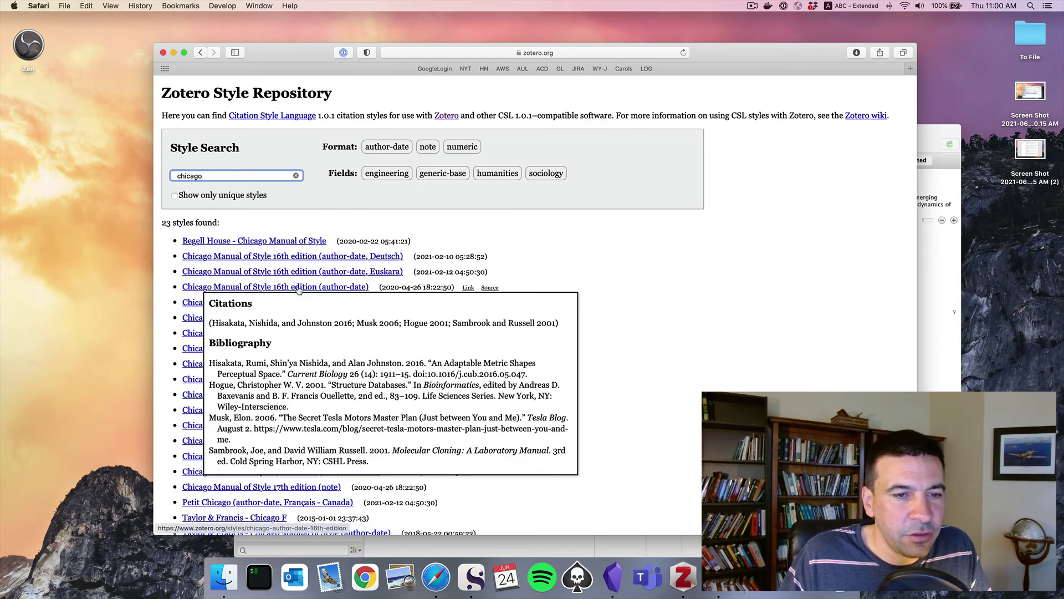
scroll(807, 359, "down", 1)
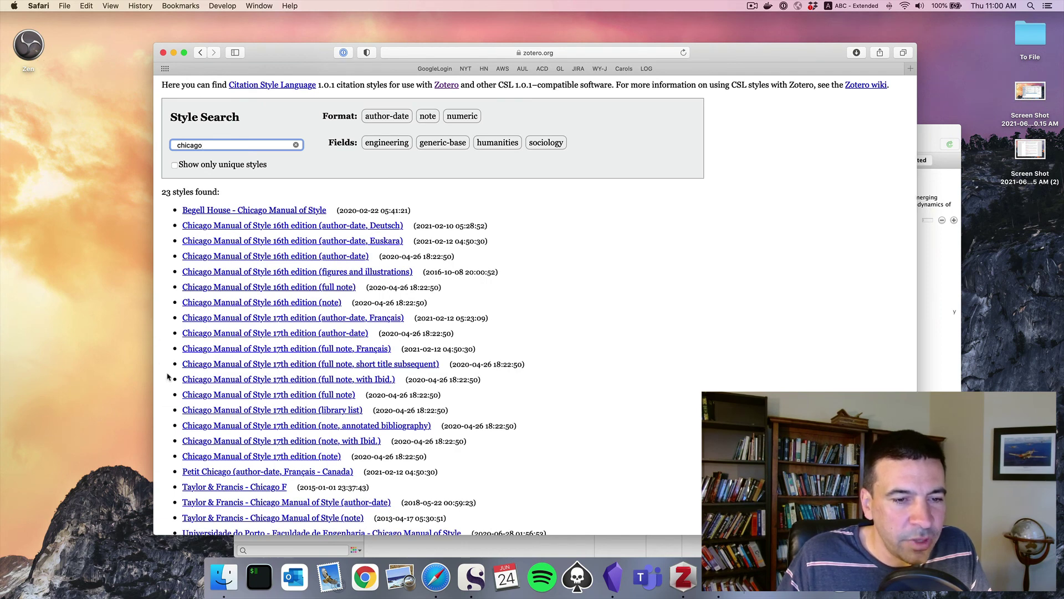
mouse_move(206, 382)
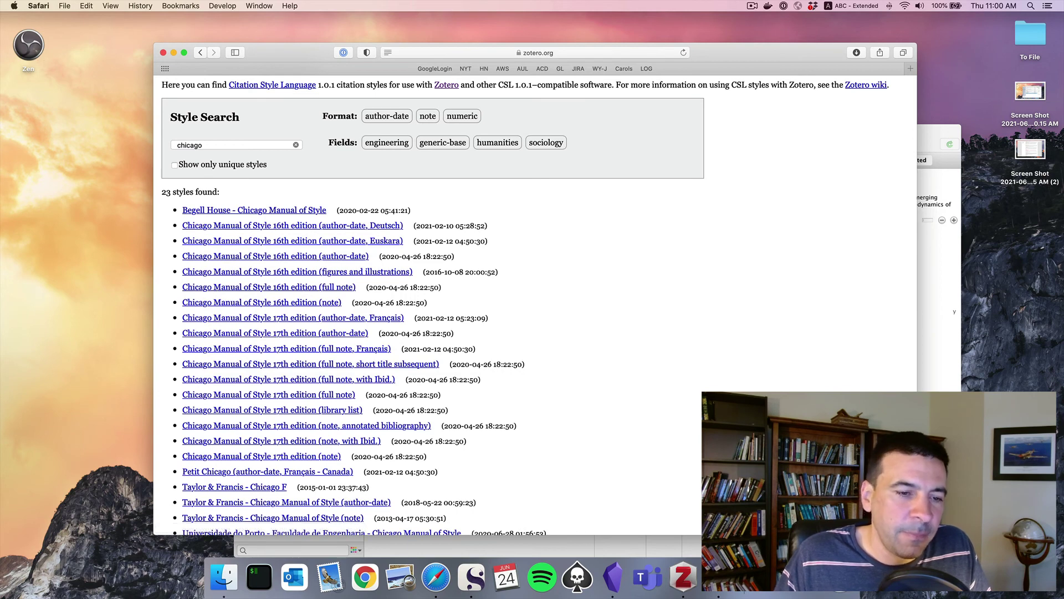
scroll(539, 305, "down", 2)
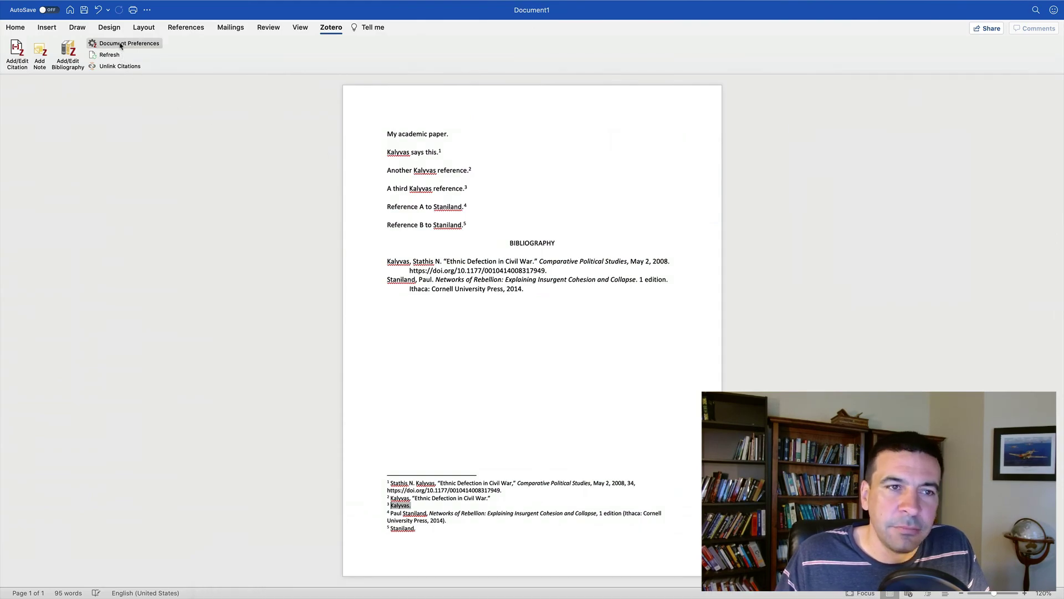
Delete the installed Chicago 17th edition (full note, with Ibid.) style from Zotero's style manager.
left_click(120, 43)
scroll(475, 208, "down", 5)
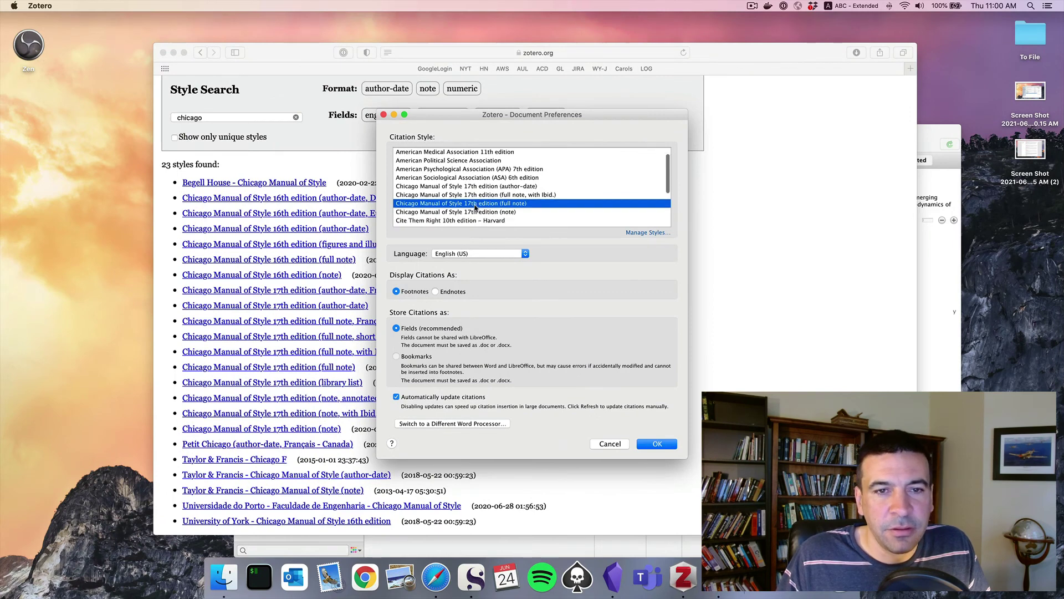
scroll(476, 208, "up", 5)
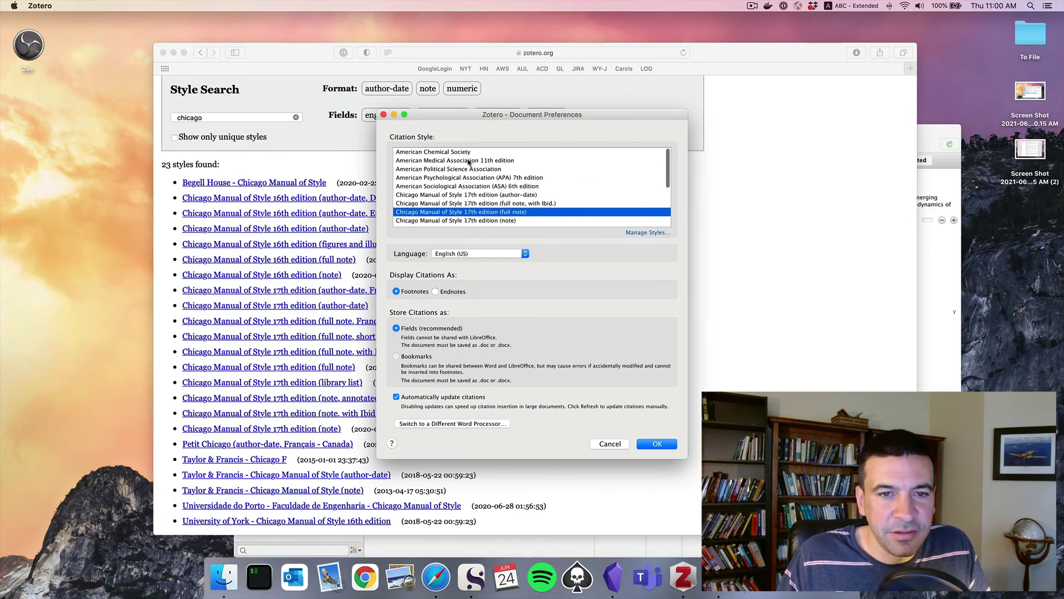
scroll(469, 161, "down", 3)
left_click(641, 233)
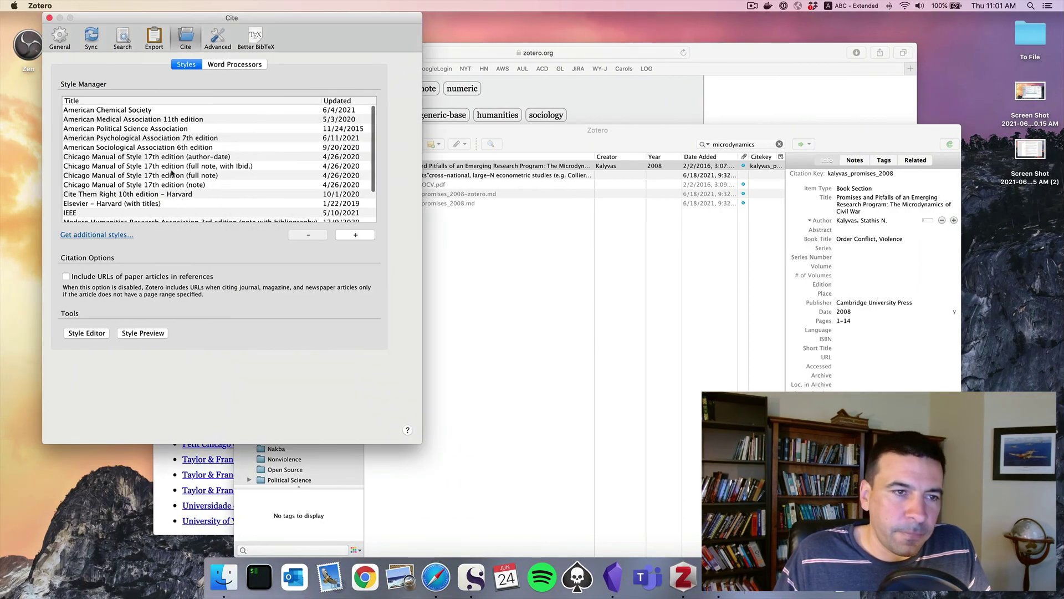
scroll(172, 174, "down", 3)
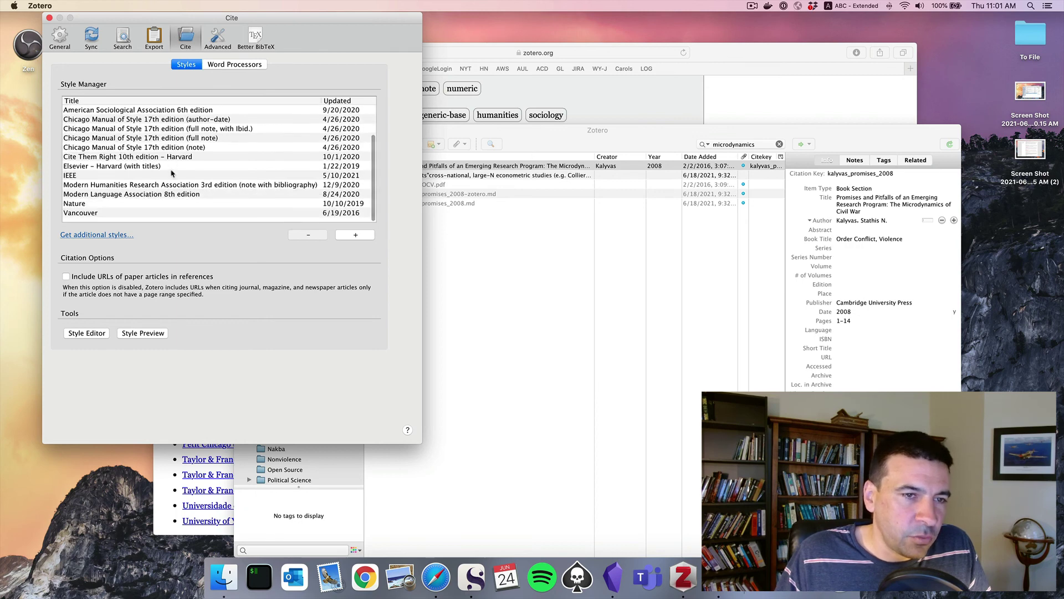
scroll(171, 174, "up", 1)
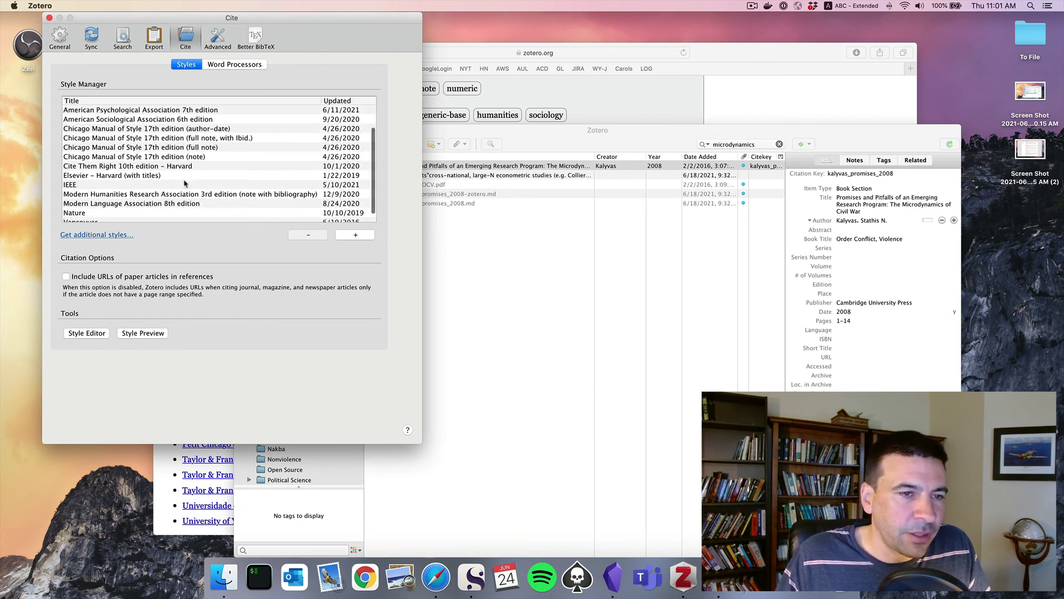
left_click(197, 139)
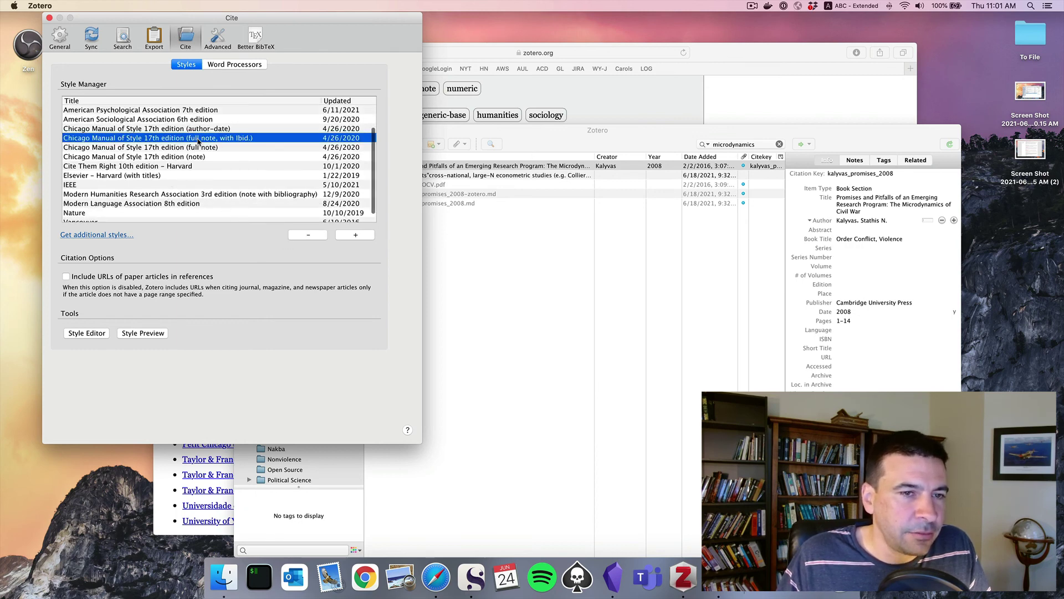
left_click(309, 235)
left_click(317, 53)
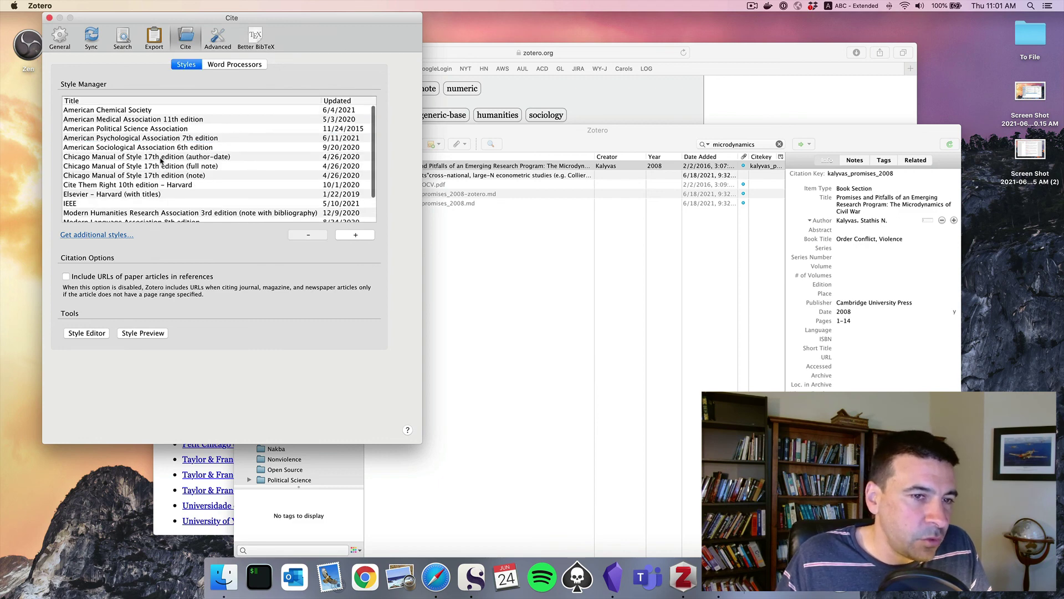
Install the style from chicago-fullnote-bibliography-with-ibid.csl and return to the Word document.
left_click(363, 238)
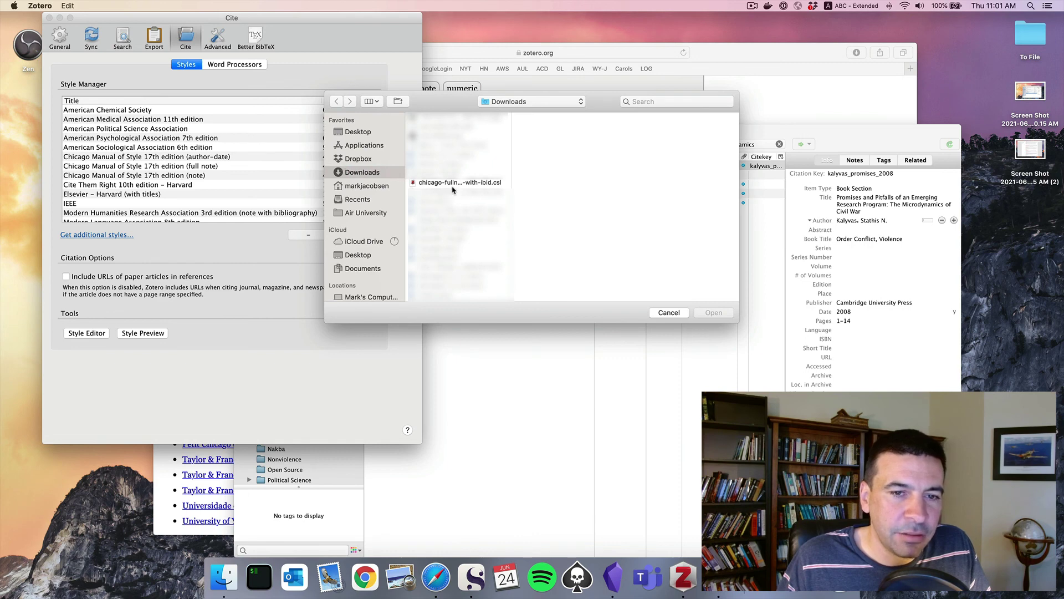
left_click(452, 183)
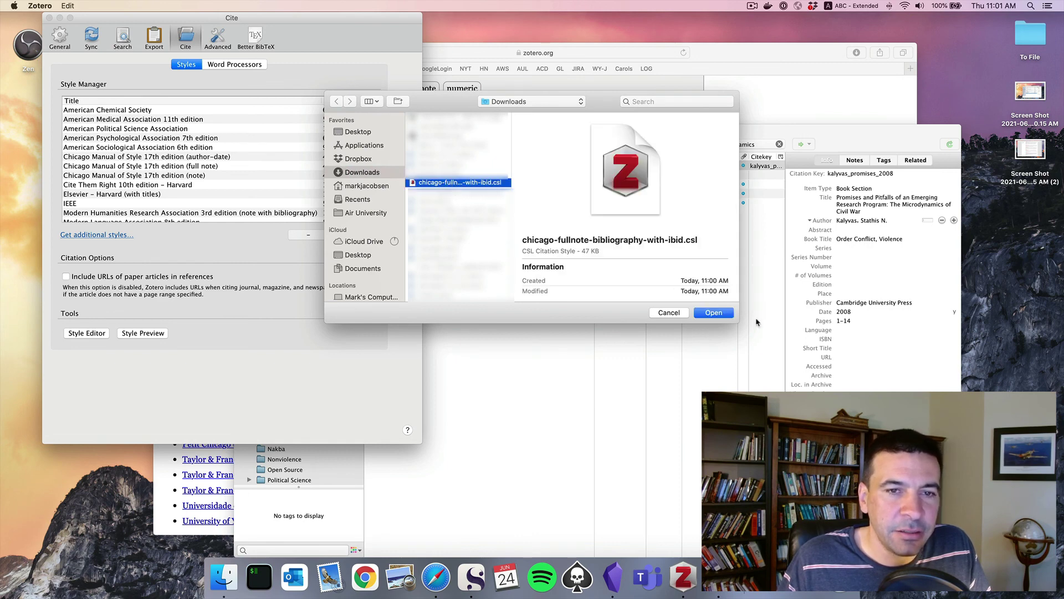
left_click(714, 313)
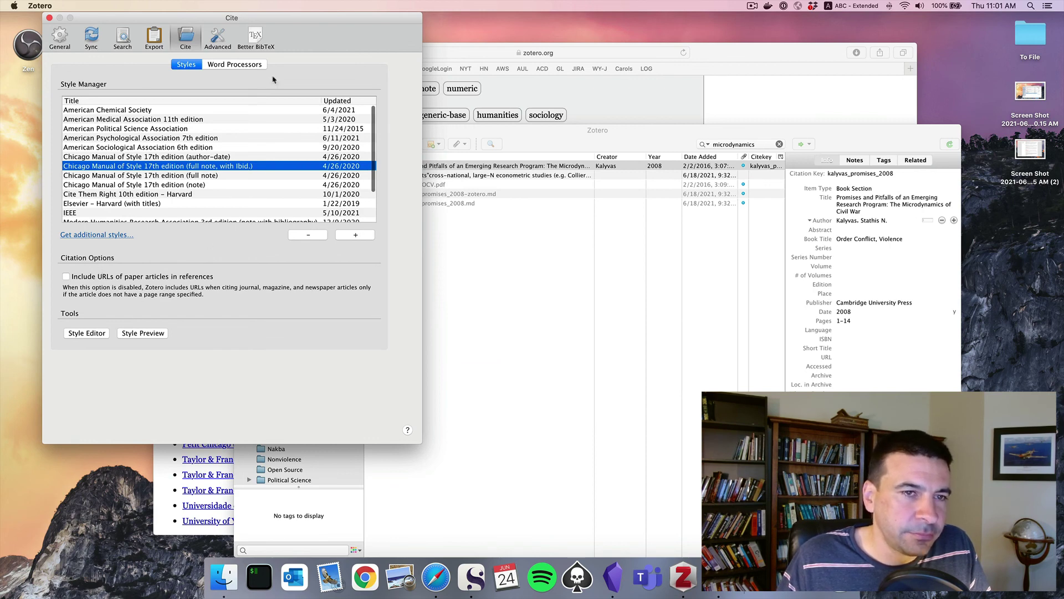
left_click(49, 19)
key("ctrl+Right")
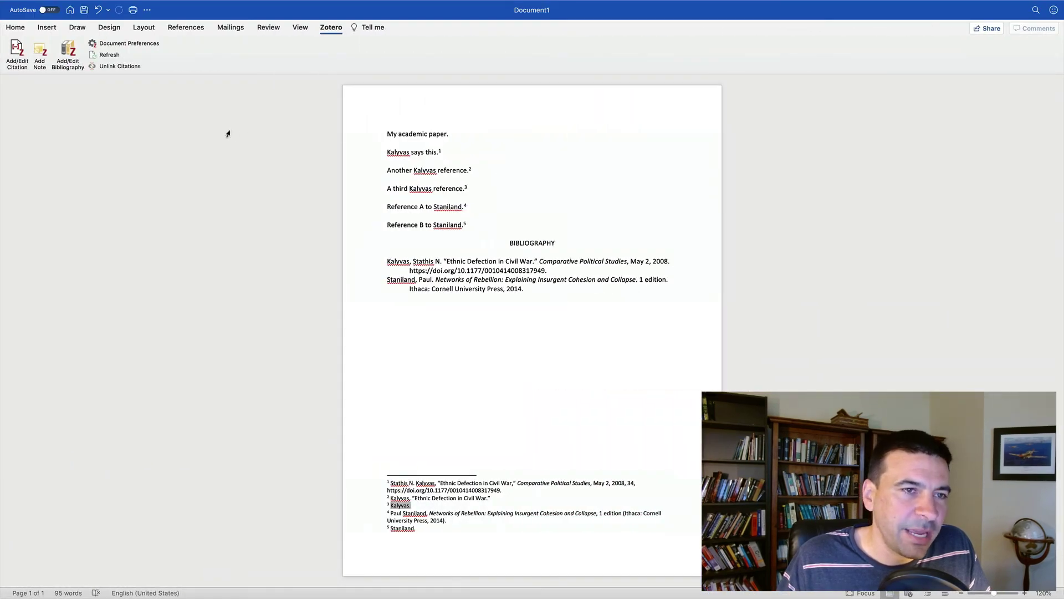
Apply Chicago 17th edition (full note, with Ibid.) and refresh, so footnotes 3 and 5 read Ibid.
left_click(141, 45)
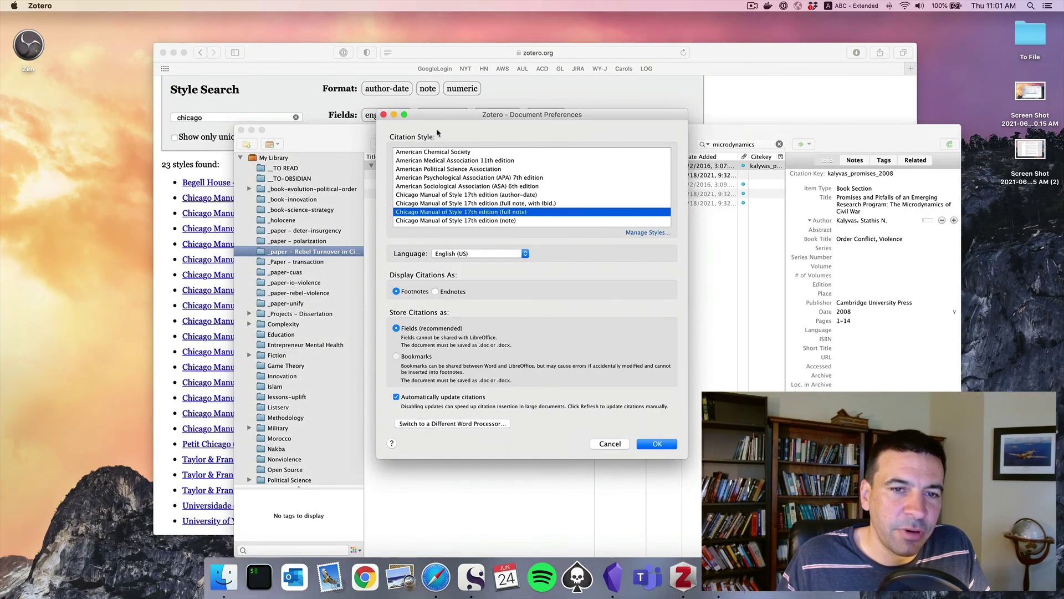
left_click(510, 203)
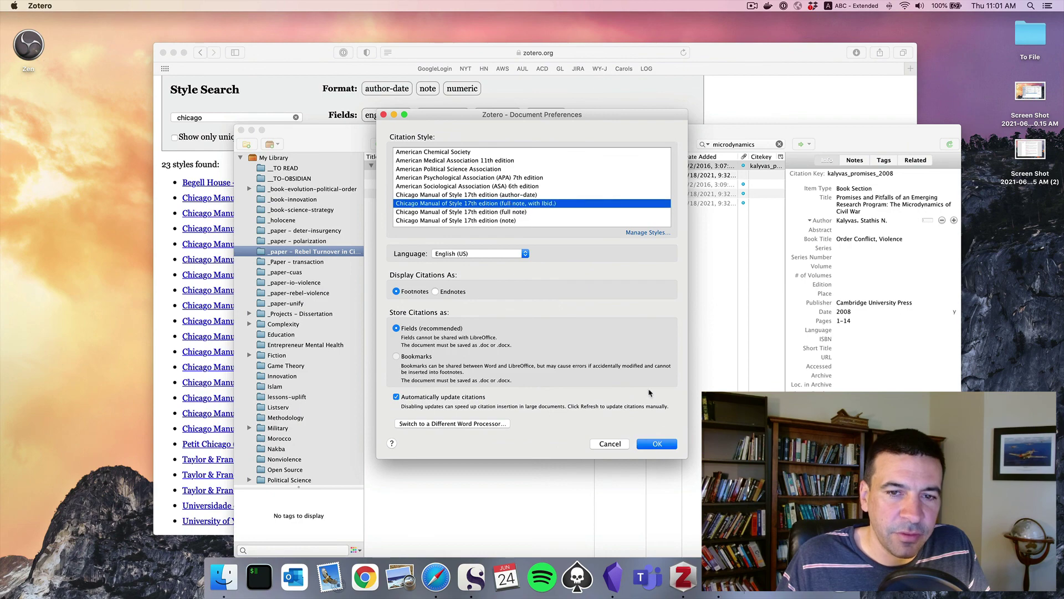
left_click(663, 445)
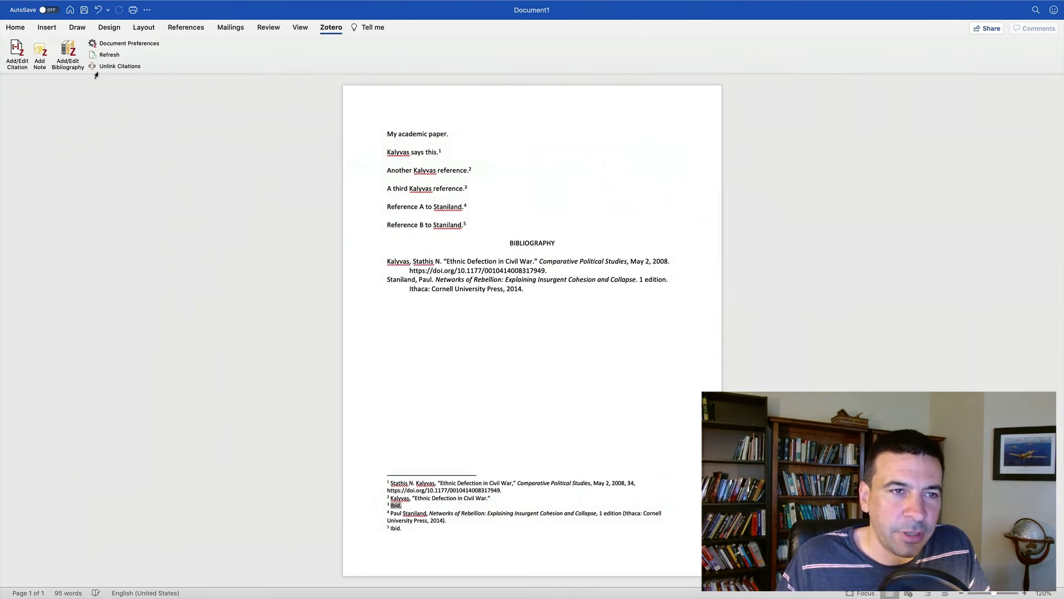
left_click(105, 54)
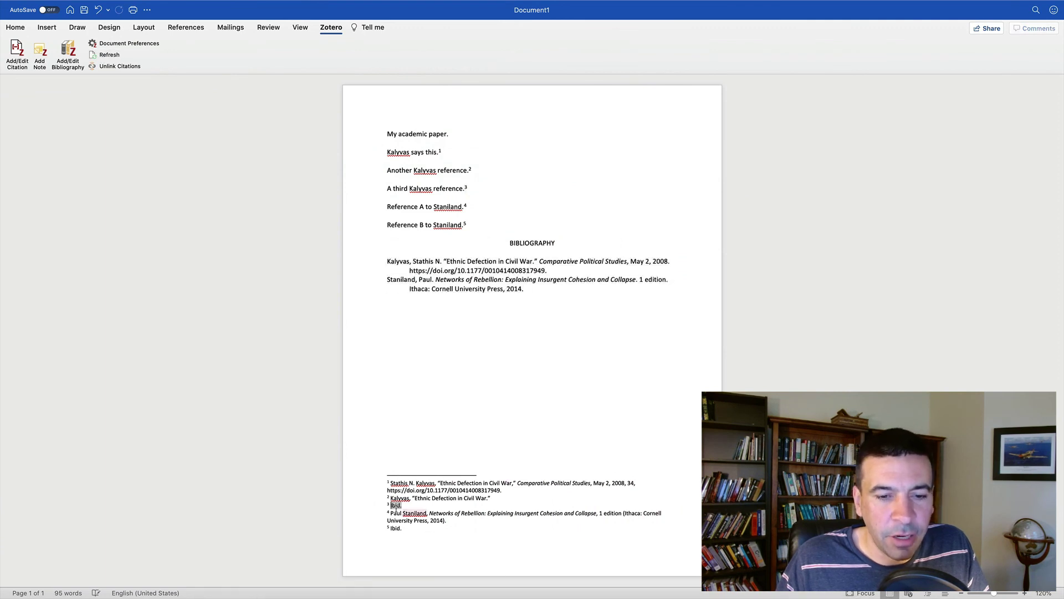